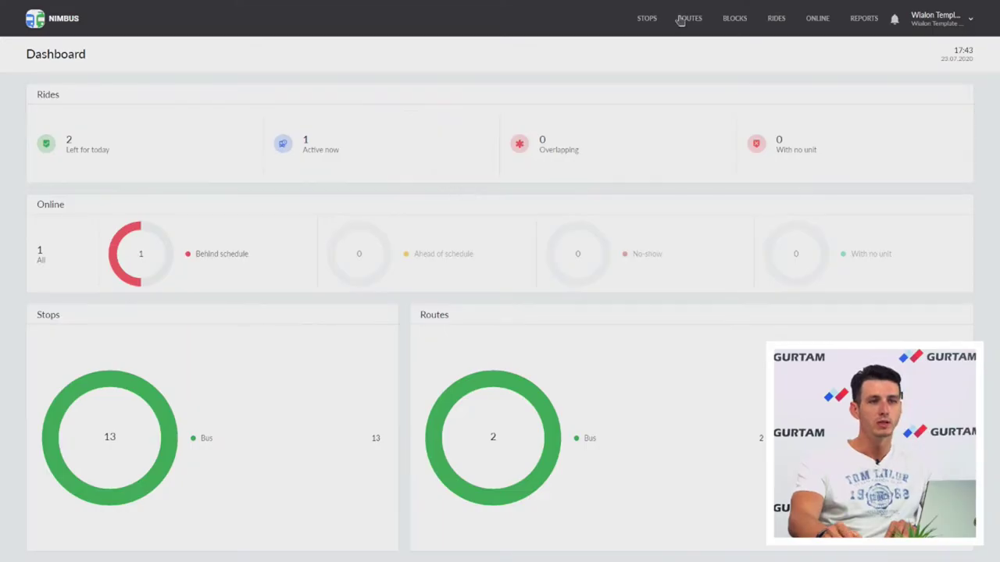
- View the list of stops and its file import option, and compare them with the stop geofences in Wialon before returning to NimBus
{"action": "left_click", "coordinate": [646, 23]}
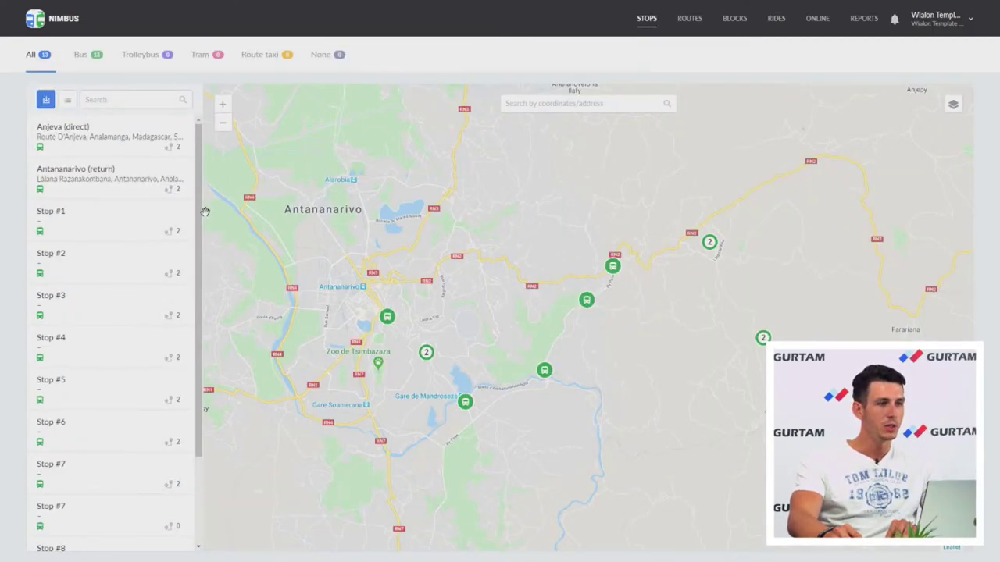
{"action": "left_click", "coordinate": [46, 102]}
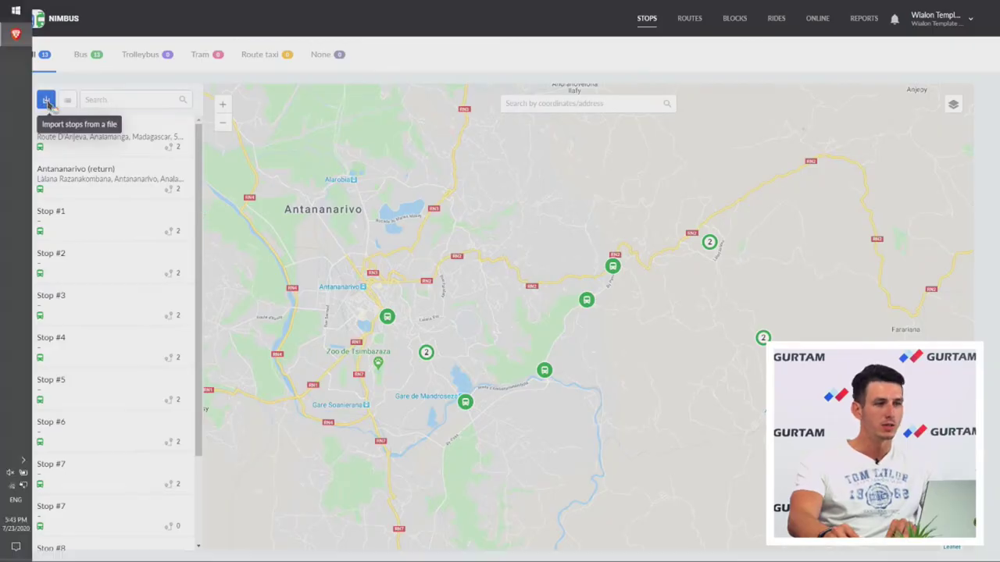
{"action": "left_click", "coordinate": [495, 264]}
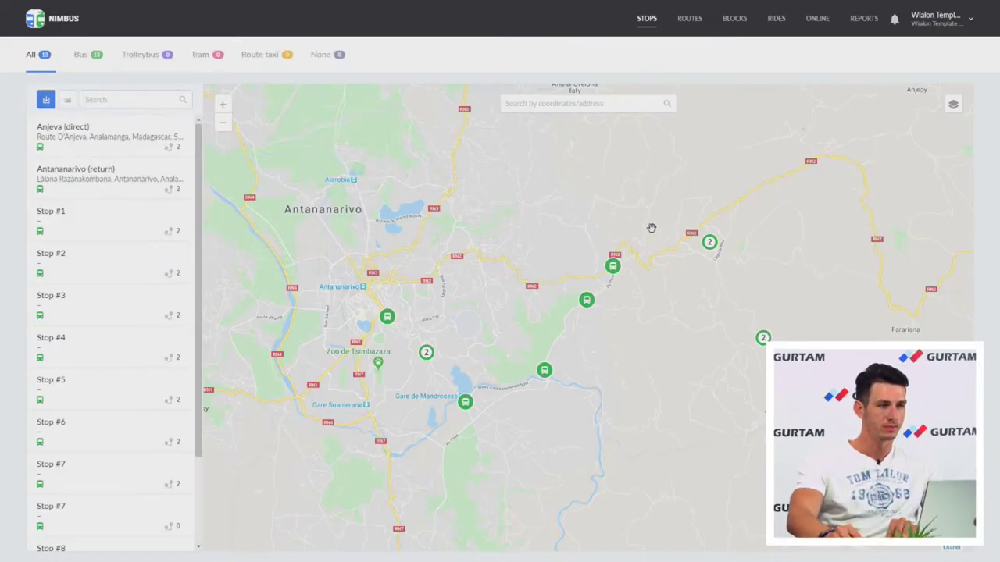
{"action": "left_click", "coordinate": [189, 7]}
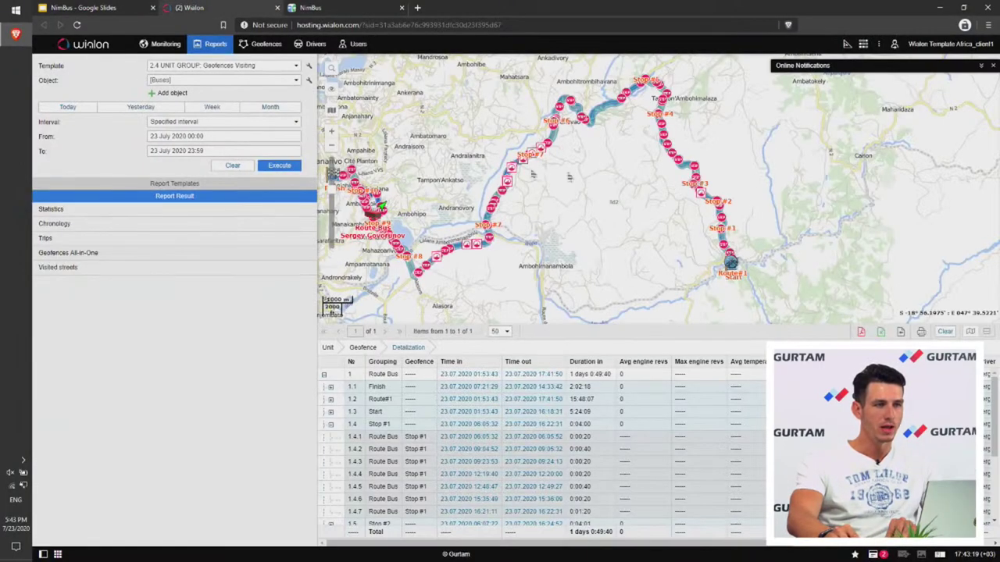
{"action": "left_click", "coordinate": [325, 8]}
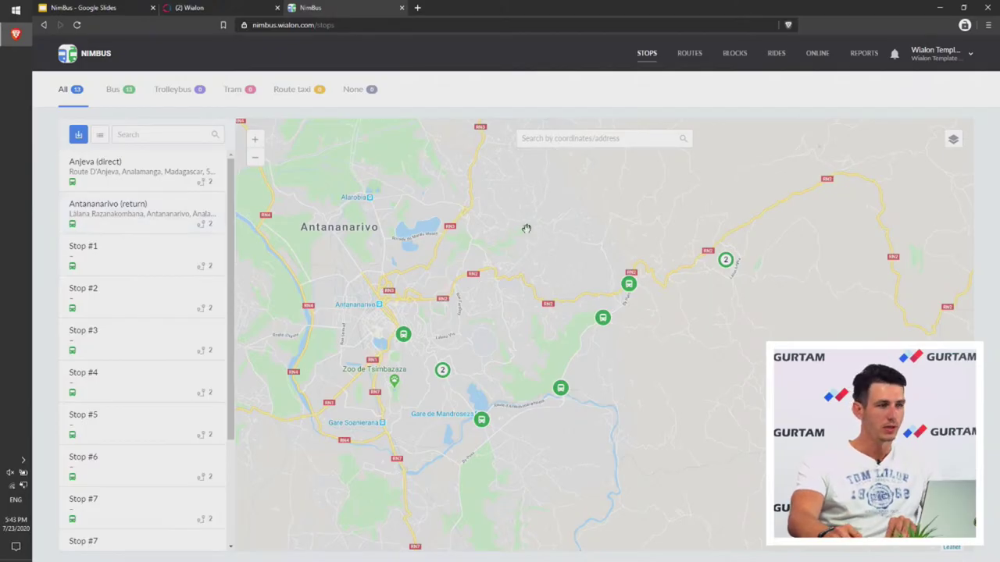
- Open the Anjeva (direct) stop for editing and check its available geofence shapes, leaving Polygon in place
{"action": "left_click", "coordinate": [180, 174]}
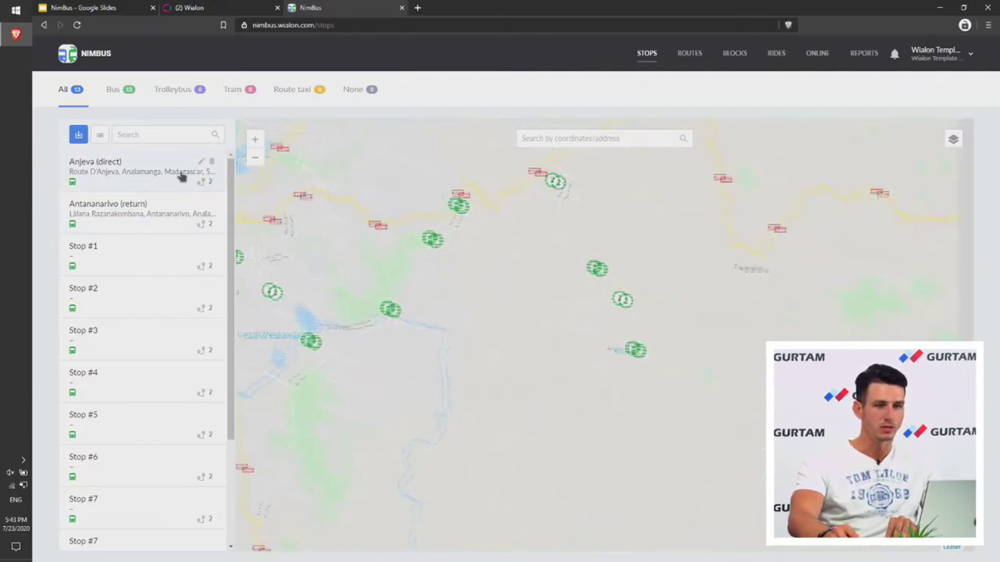
{"action": "left_click", "coordinate": [200, 161]}
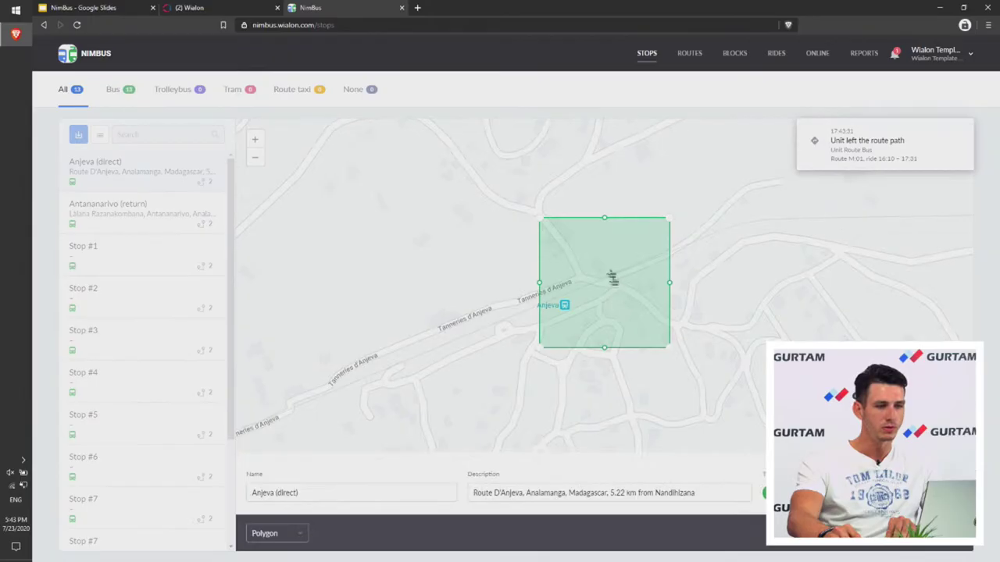
{"action": "left_click", "coordinate": [289, 535]}
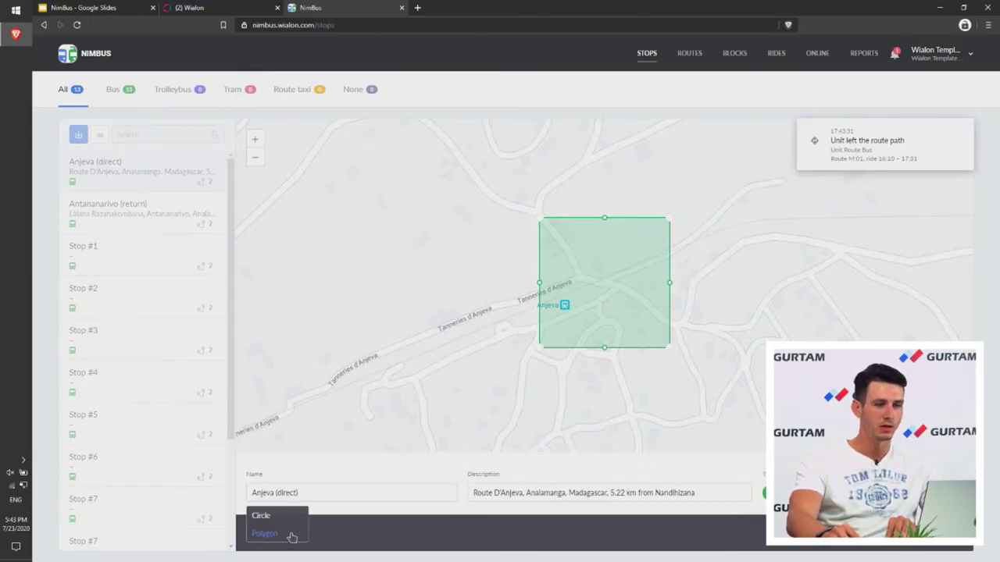
{"action": "left_click", "coordinate": [495, 391]}
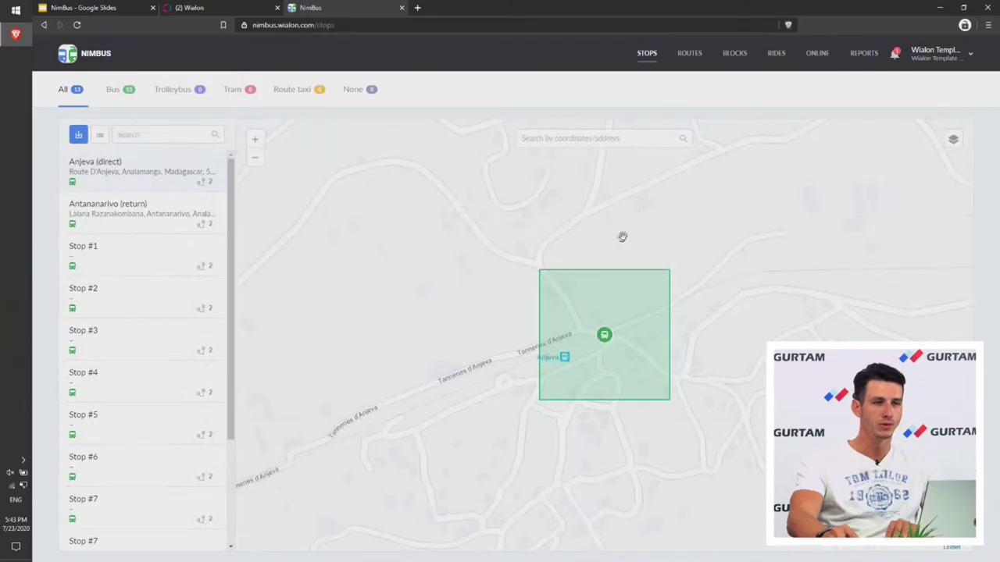
- View the stops and map path of the direct M:01 route Anjeva – Antananarivo, and return to the routes list
{"action": "left_click", "coordinate": [690, 55]}
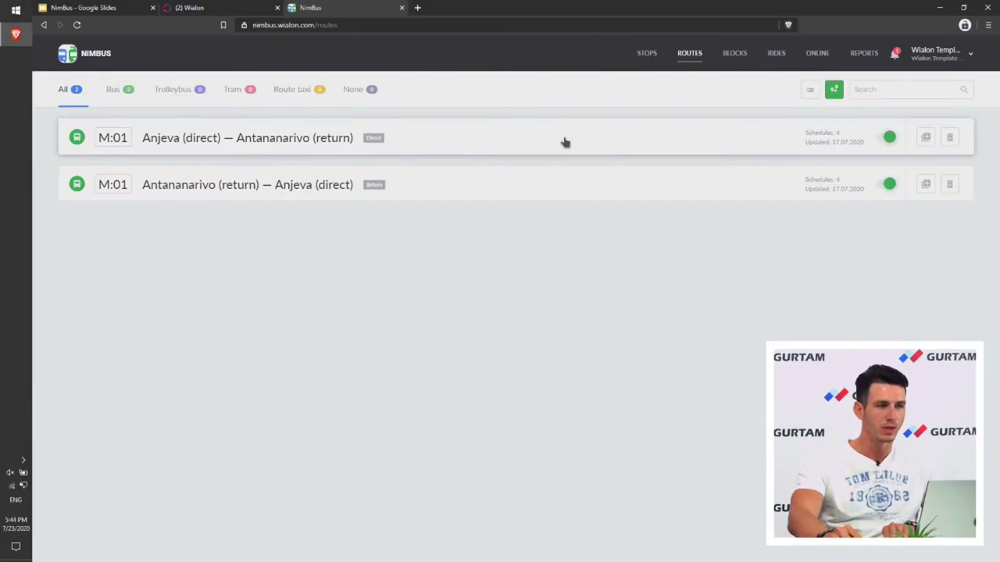
{"action": "left_click", "coordinate": [453, 148]}
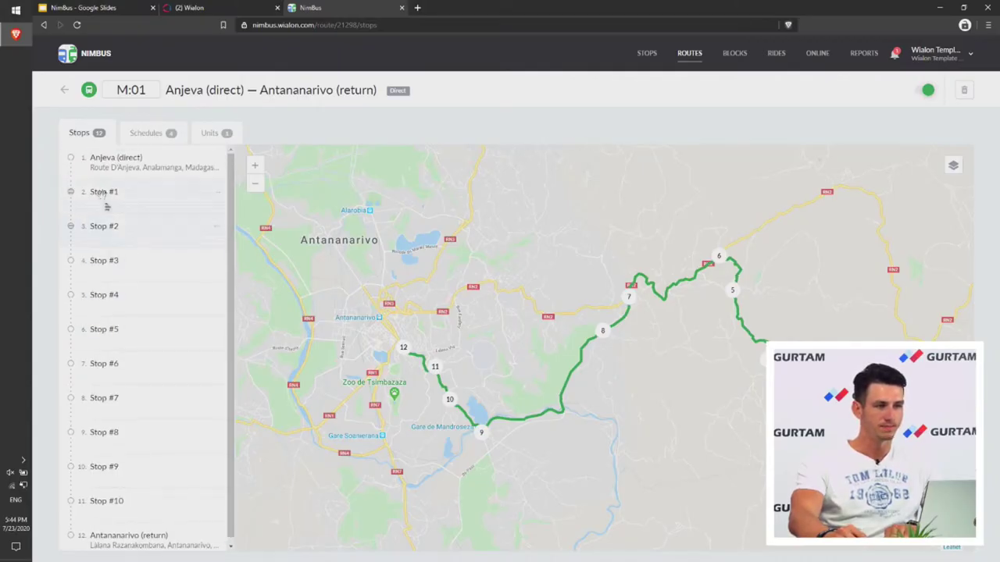
{"action": "left_click", "coordinate": [65, 91]}
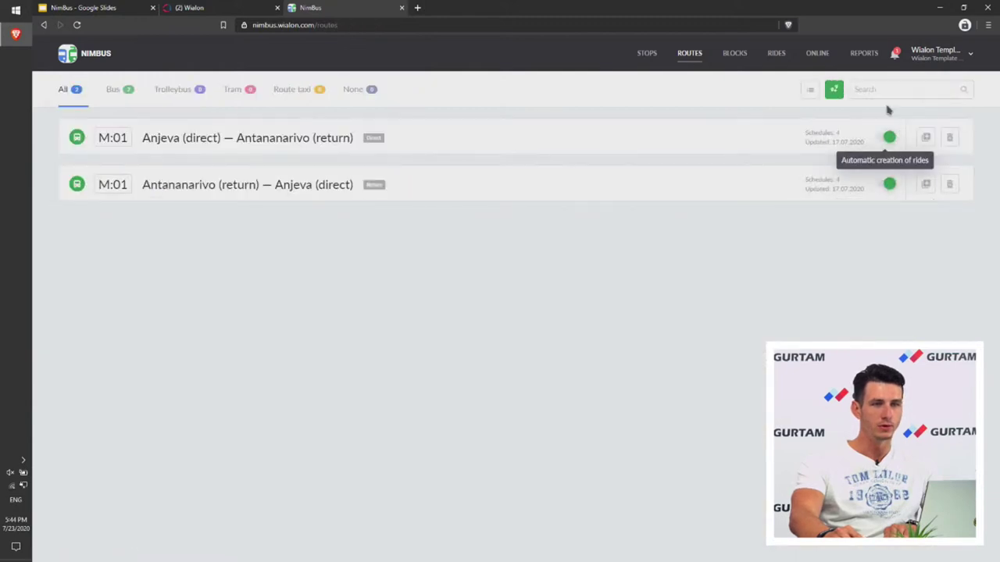
- Start a new route to look through the bus stops available for it, and cancel the creation
{"action": "left_click", "coordinate": [833, 89]}
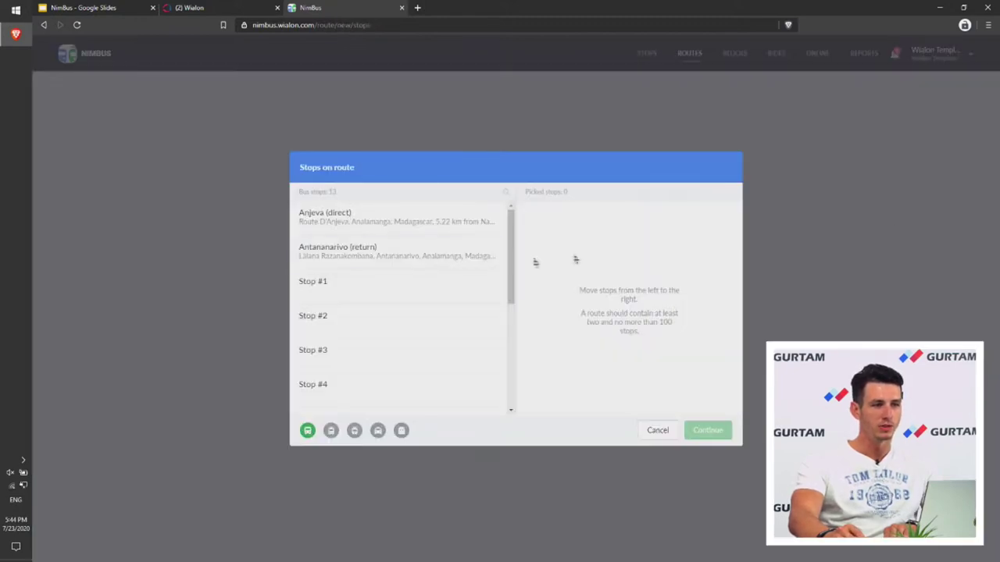
{"action": "scroll", "coordinate": [338, 231], "scroll_direction": "down", "scroll_amount": 5}
{"action": "scroll", "coordinate": [341, 297], "scroll_direction": "up", "scroll_amount": 5}
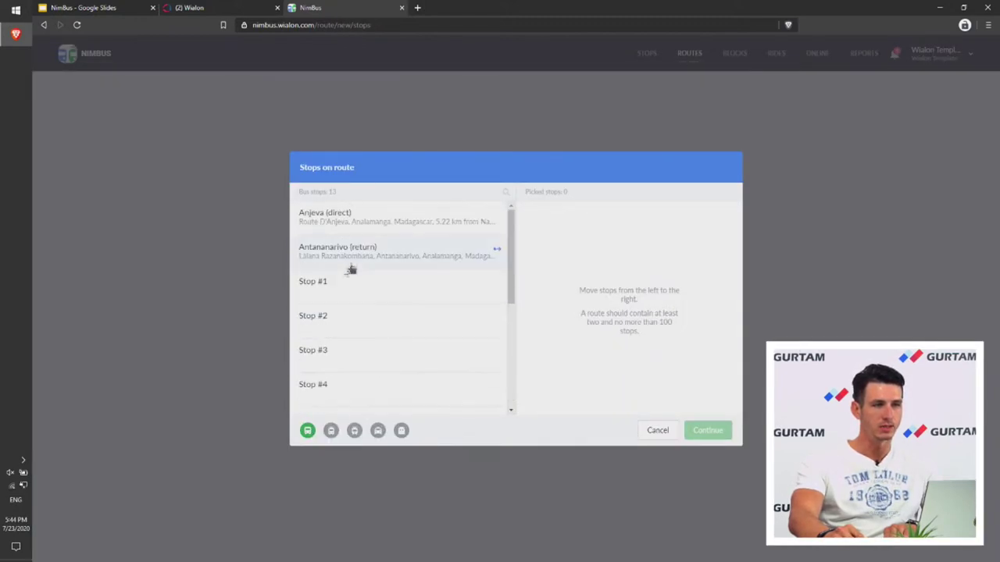
{"action": "left_click", "coordinate": [647, 432]}
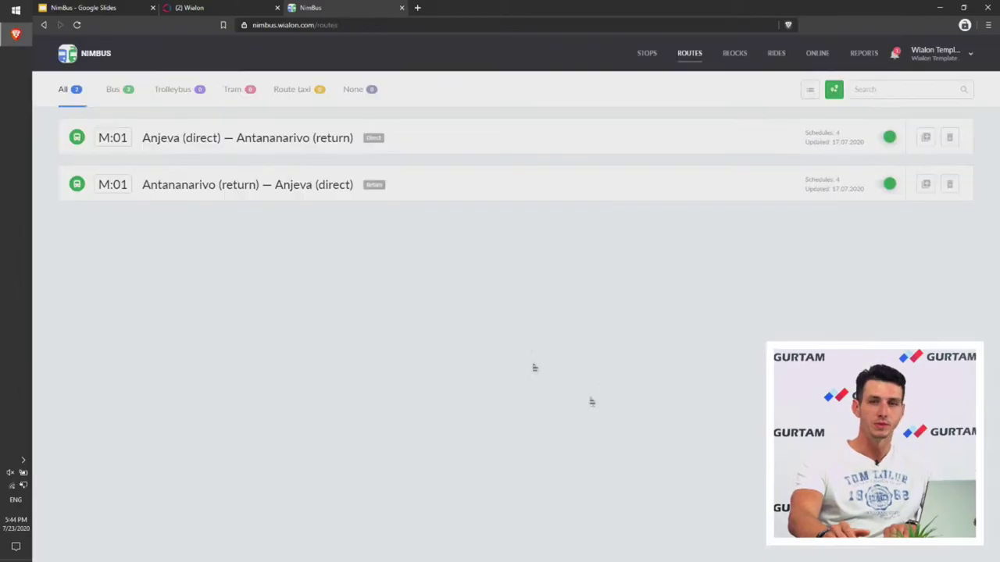
- Examine the schedules and associated units of the direct M:01 route Anjeva – Antananarivo
{"action": "left_click", "coordinate": [213, 149]}
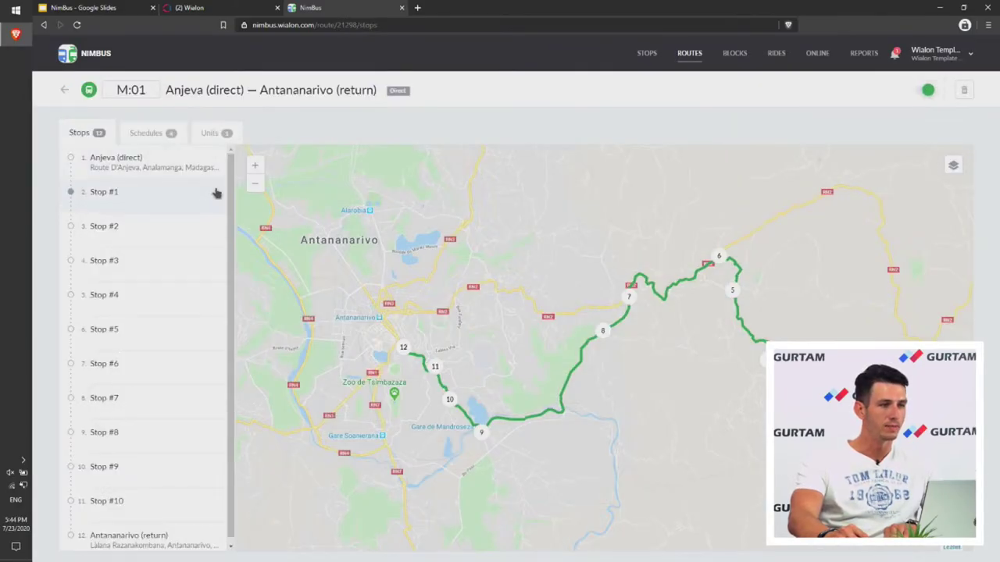
{"action": "left_click", "coordinate": [142, 137]}
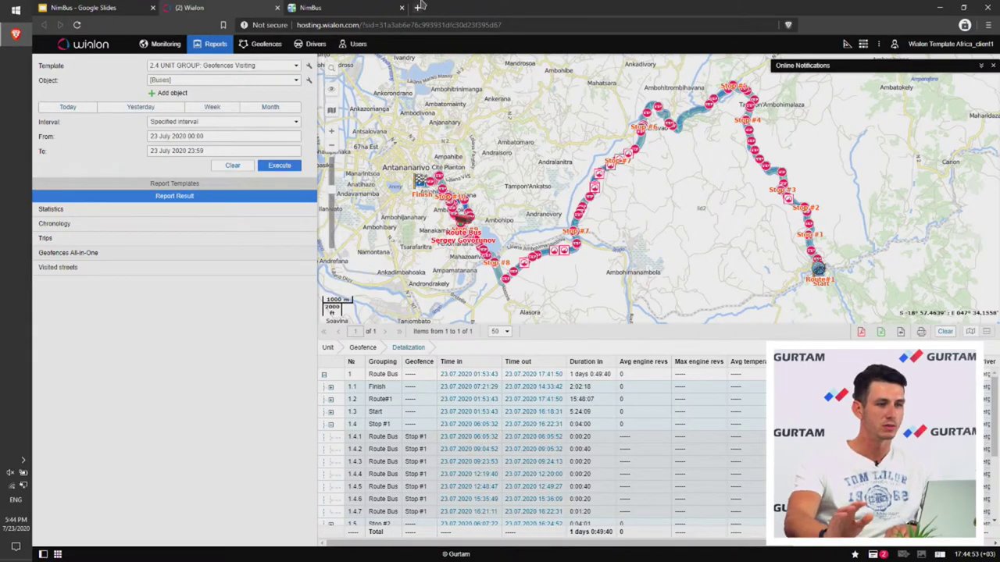
{"action": "left_click", "coordinate": [366, 8]}
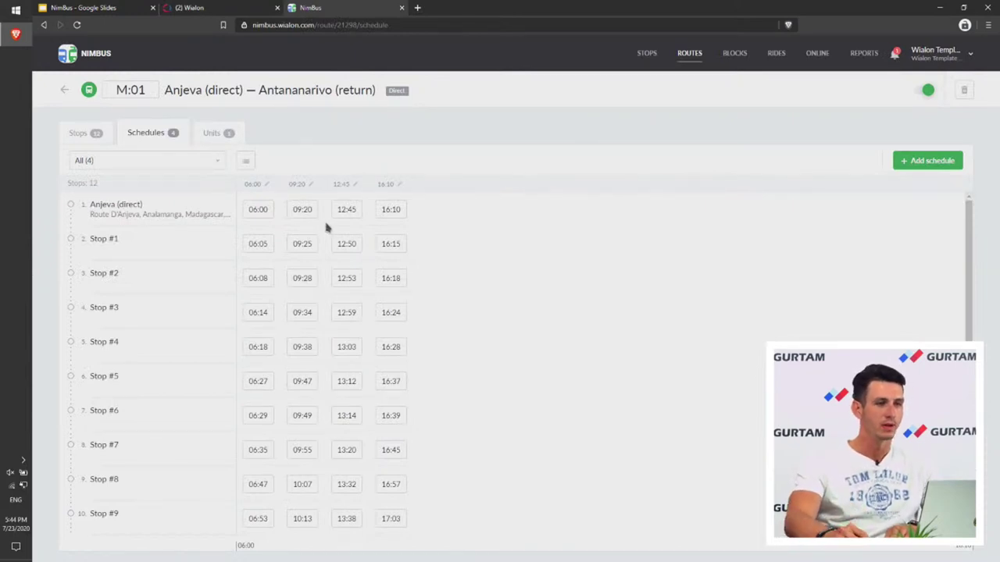
{"action": "left_click", "coordinate": [211, 135]}
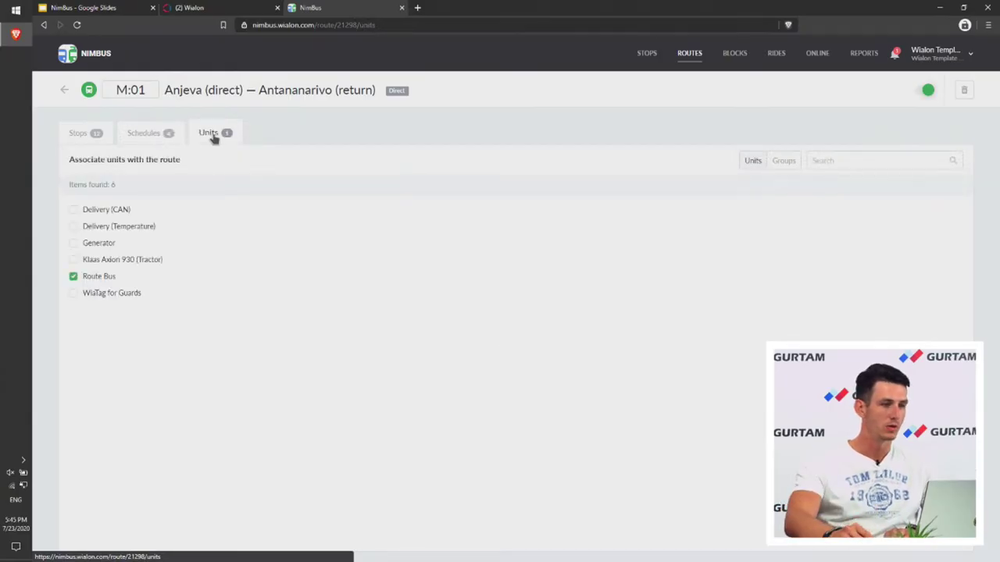
{"action": "left_click", "coordinate": [148, 134]}
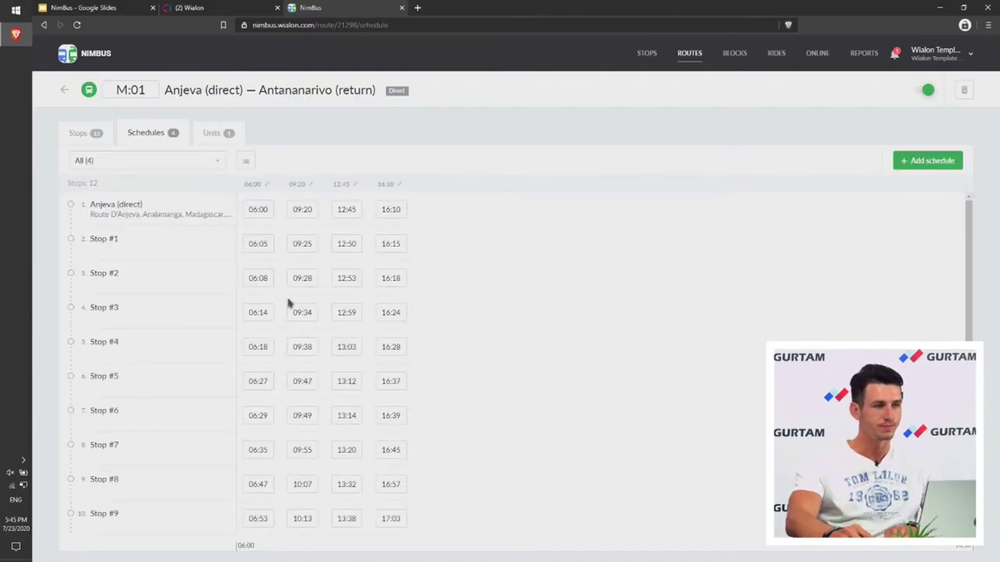
- Examine the stops, schedules and associated units of the return M:01 route Antananarivo – Anjeva, and go back to the routes list
{"action": "left_click", "coordinate": [64, 89]}
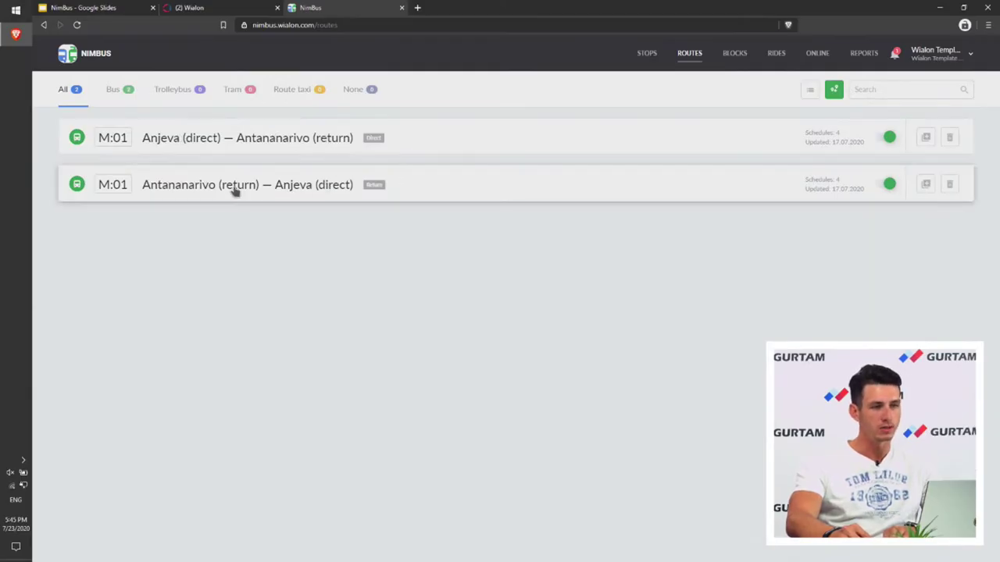
{"action": "left_click", "coordinate": [320, 196]}
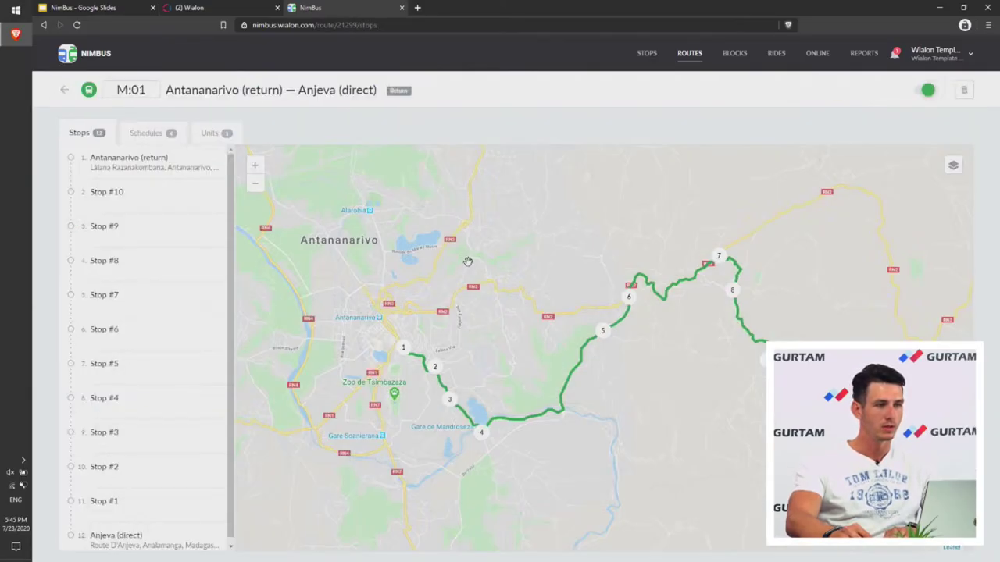
{"action": "left_click", "coordinate": [139, 135]}
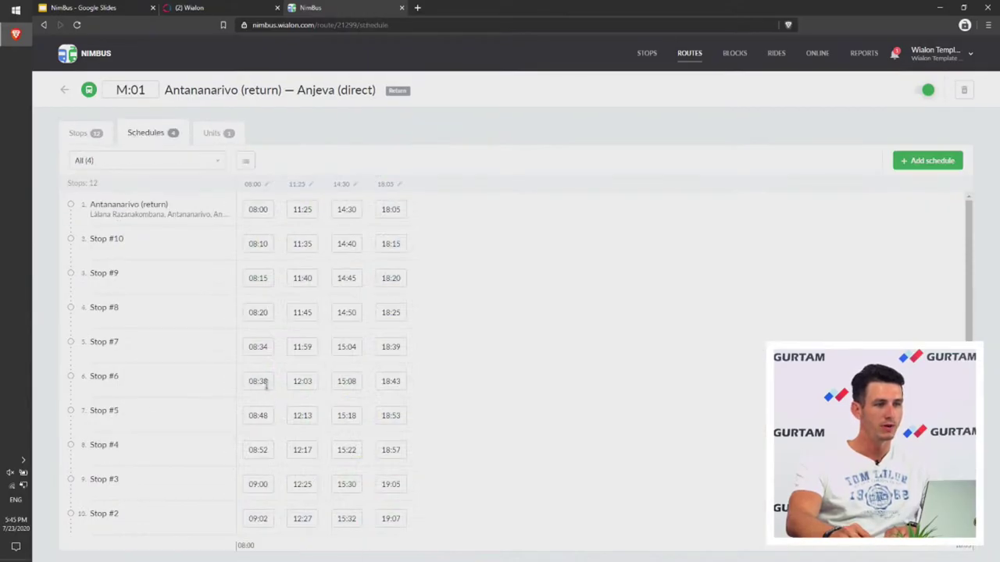
{"action": "left_click", "coordinate": [214, 134]}
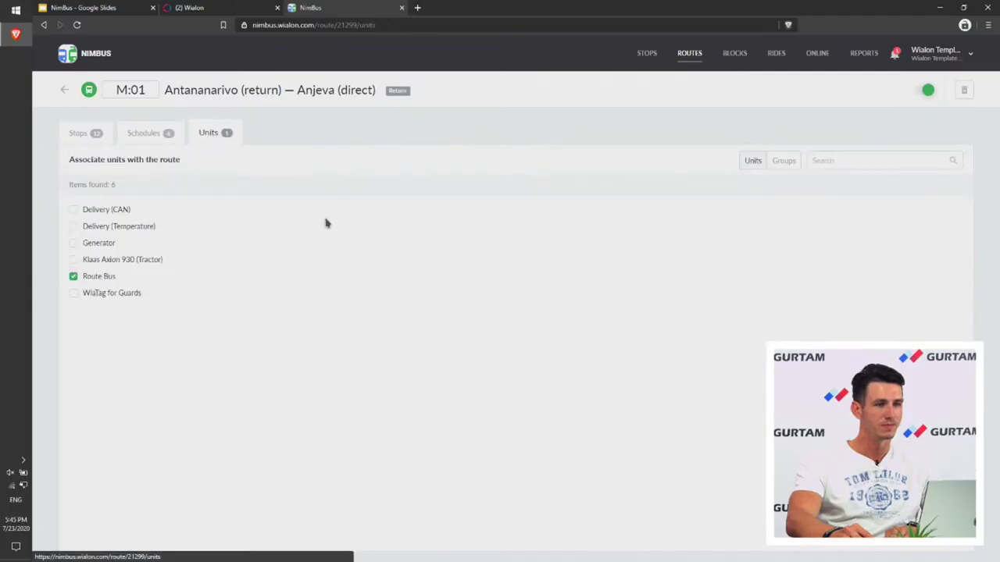
{"action": "left_click", "coordinate": [64, 91]}
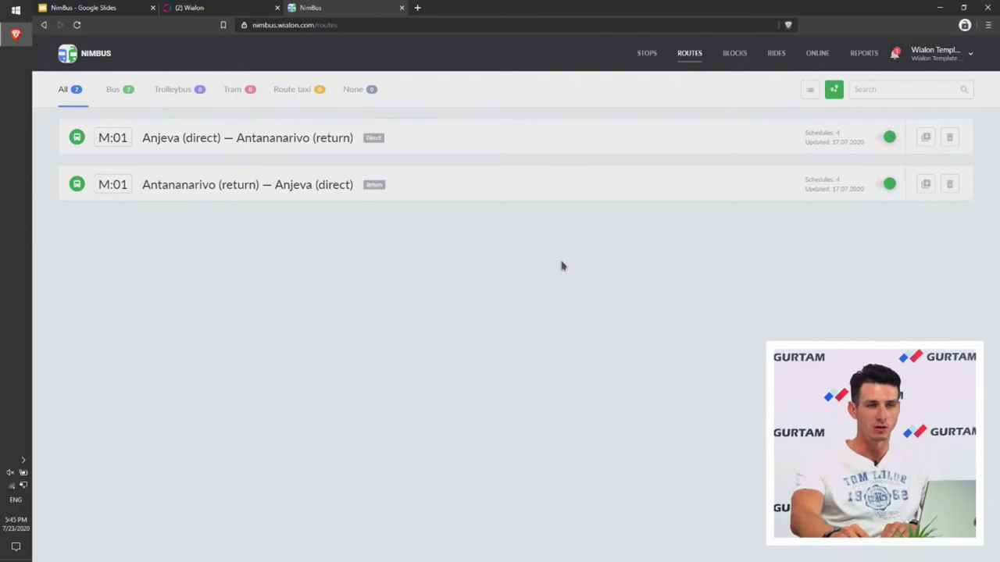
- View the ride sequence in the existing M:01 block, and return to the blocks list
{"action": "left_click", "coordinate": [736, 55]}
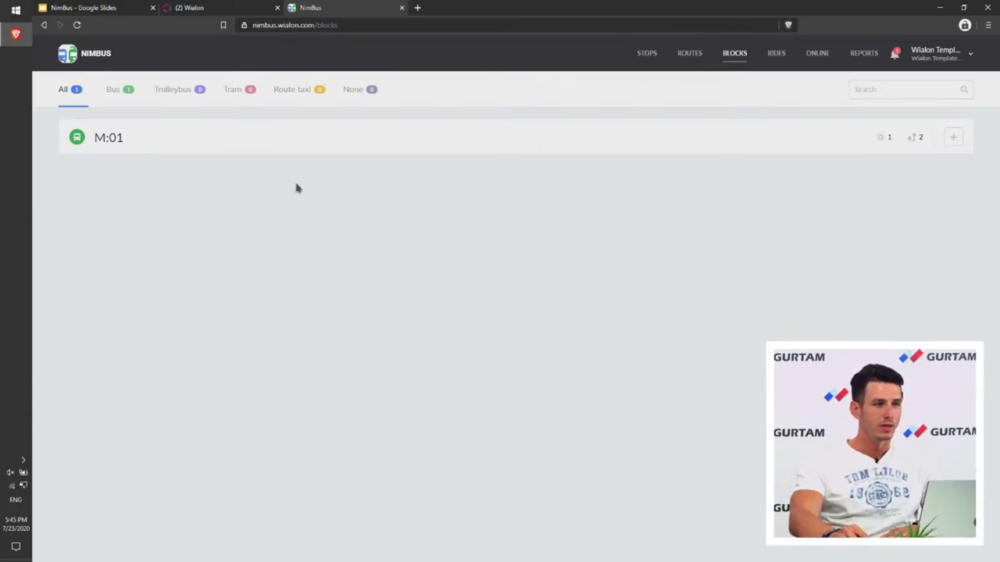
{"action": "left_click", "coordinate": [388, 140]}
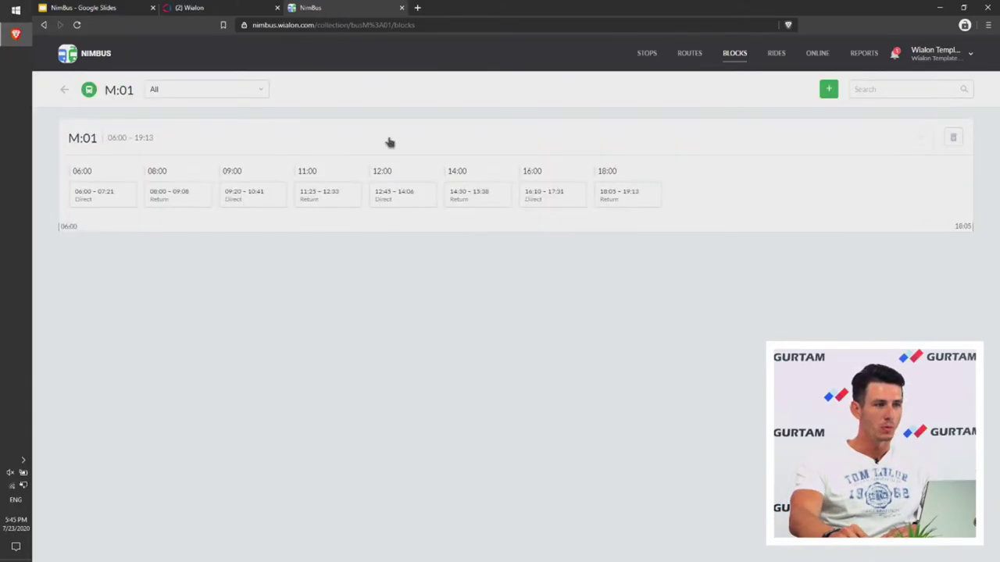
{"action": "left_click", "coordinate": [64, 89]}
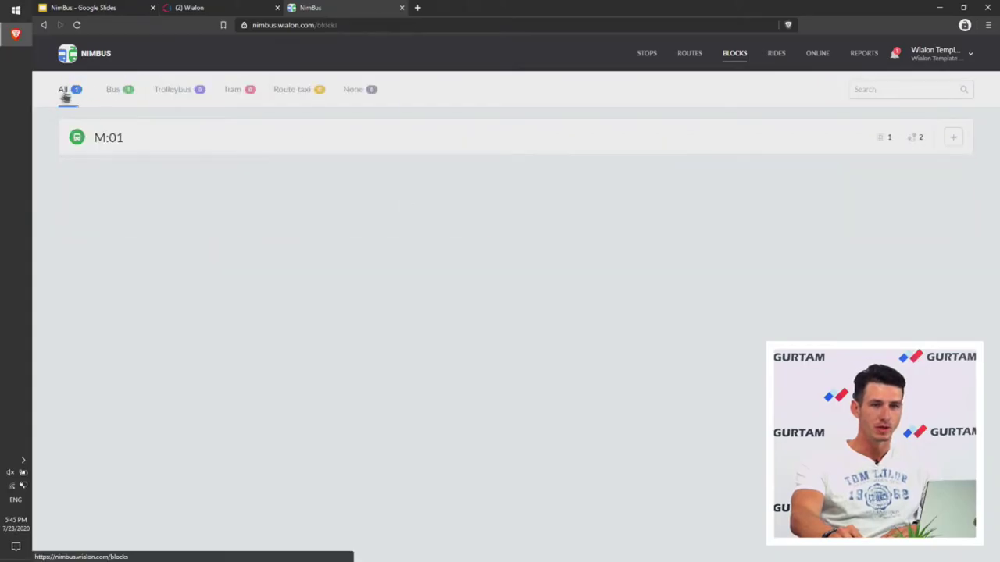
- Start a new block for M:01 with the number m:01, look at the operation pattern setting, and leave without saving
{"action": "mouse_move", "coordinate": [911, 139]}
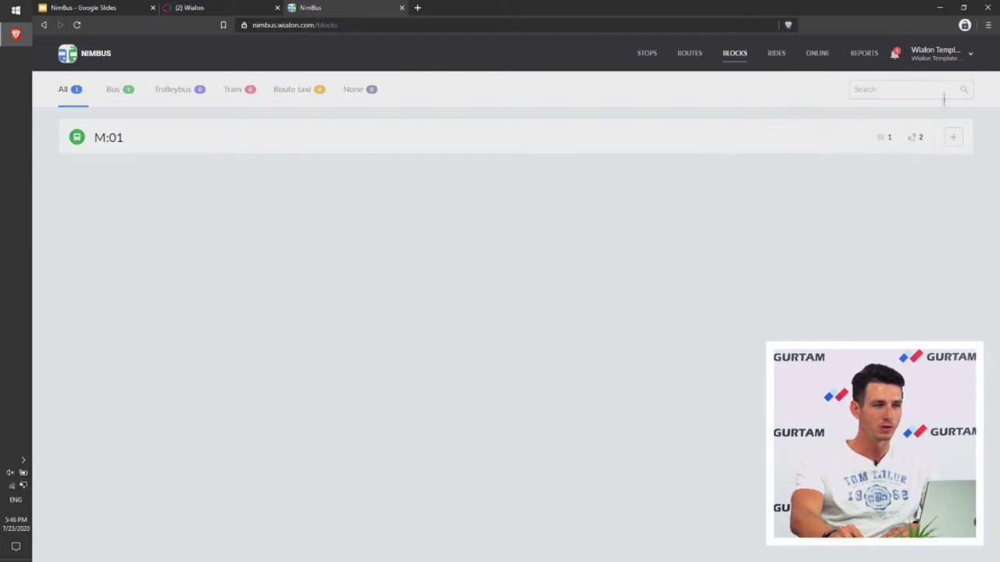
{"action": "left_click", "coordinate": [954, 139]}
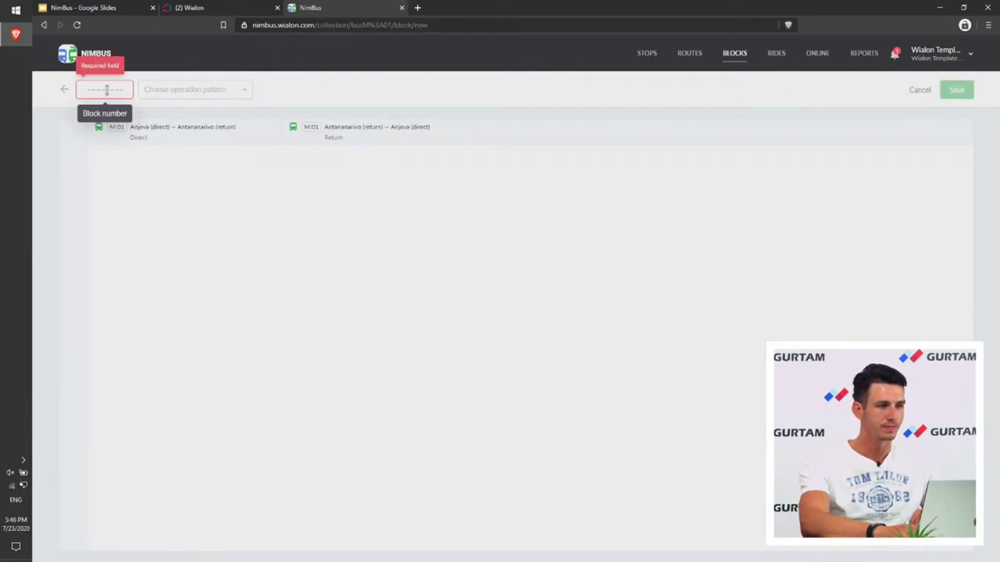
{"action": "type", "text": "m"}
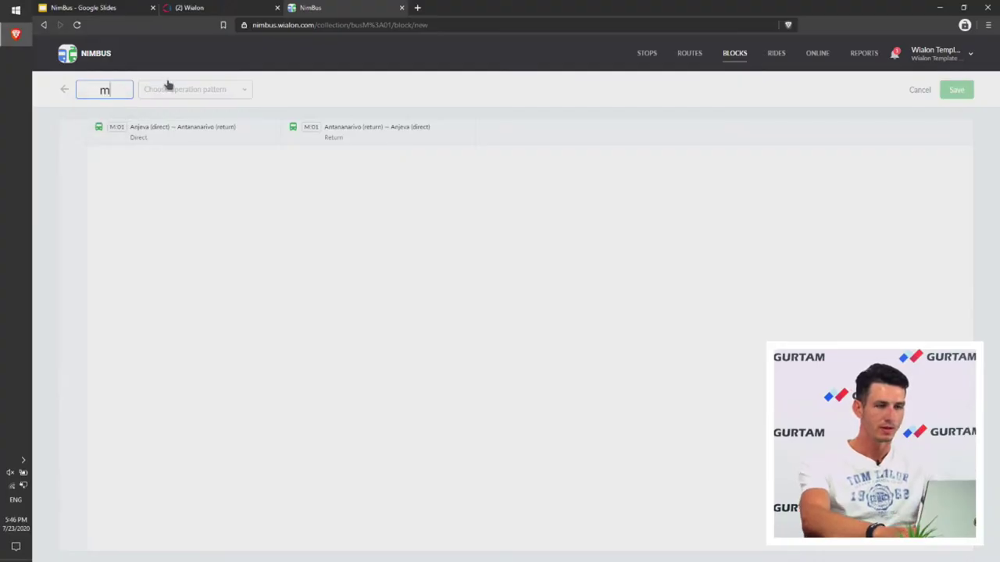
{"action": "type", "text": ":001"}
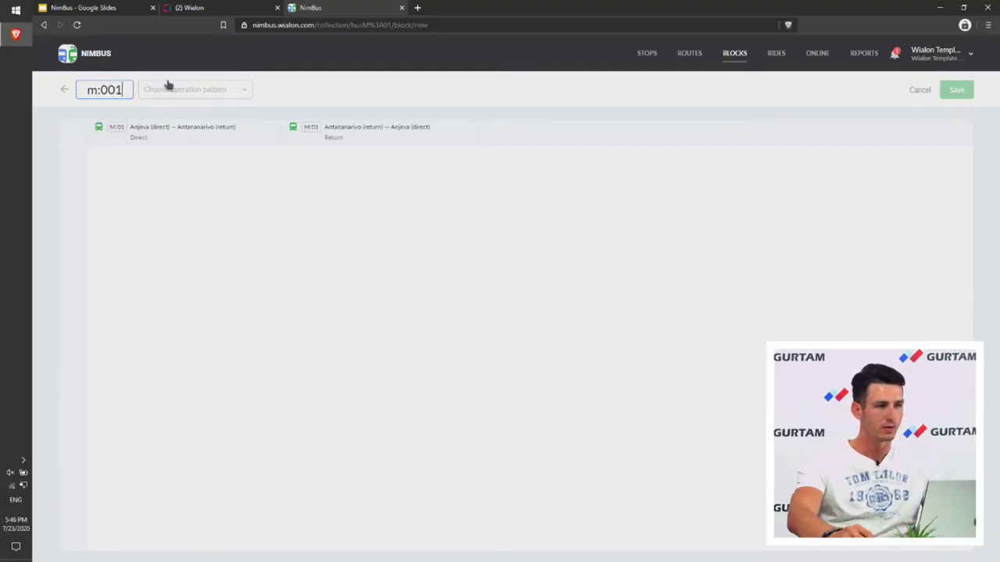
{"action": "key", "text": "BackSpace"}
{"action": "key", "text": "BackSpace"}
{"action": "type", "text": "1"}
{"action": "left_click", "coordinate": [194, 90]}
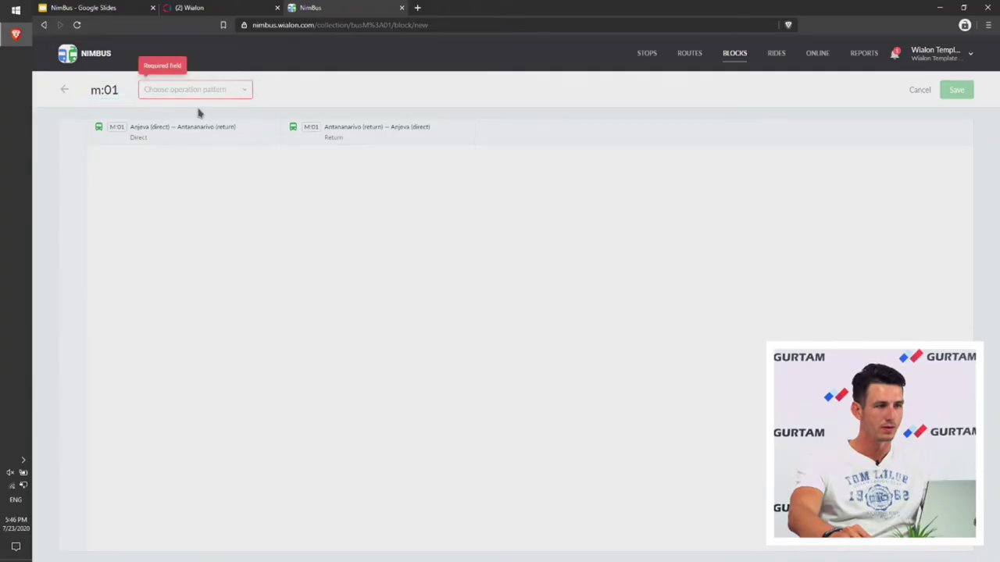
{"action": "left_click", "coordinate": [64, 91]}
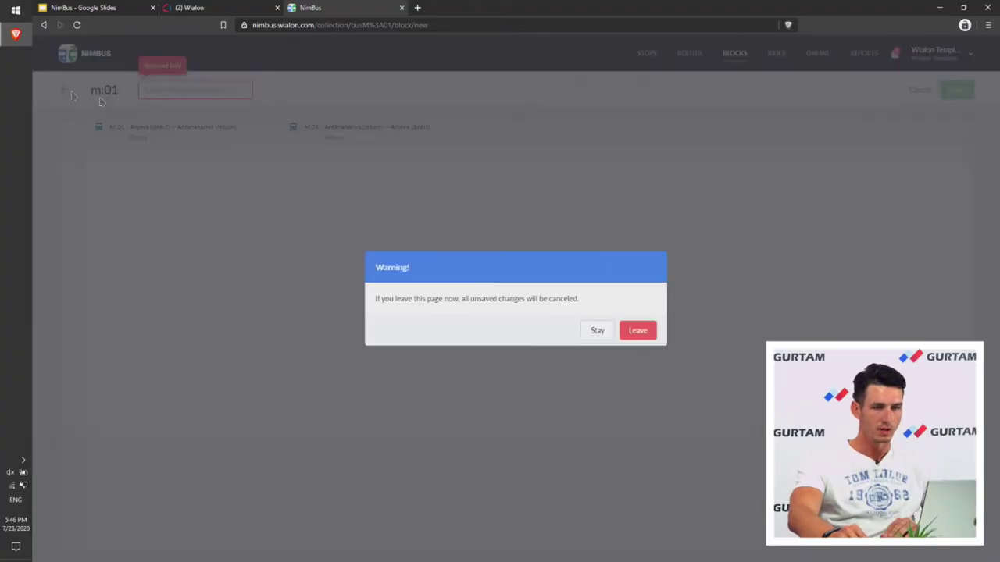
{"action": "left_click", "coordinate": [638, 331]}
{"action": "left_click", "coordinate": [64, 91]}
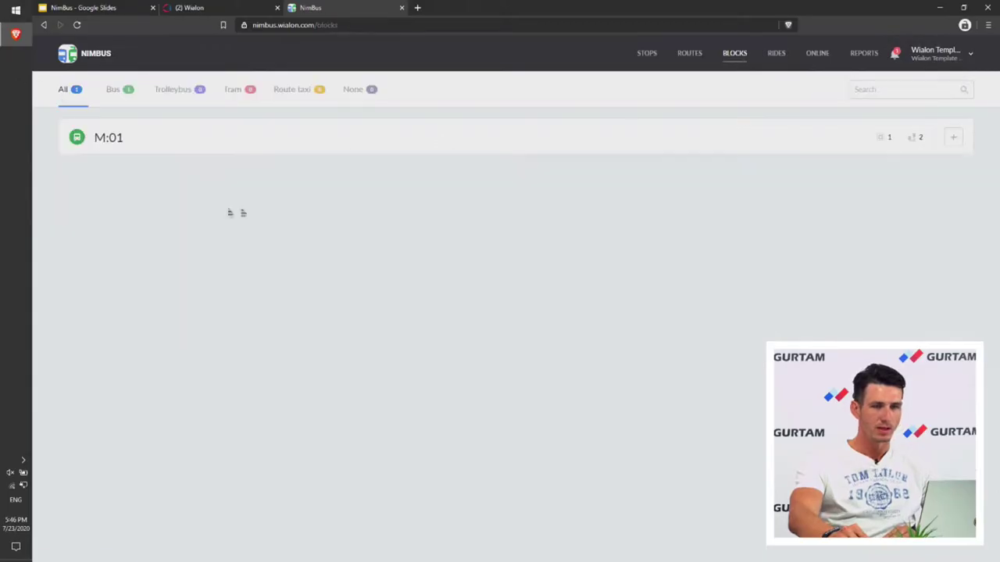
- Review the sequence of direct and return rides in the M:01 block, and return to the block list
{"action": "left_click", "coordinate": [167, 142]}
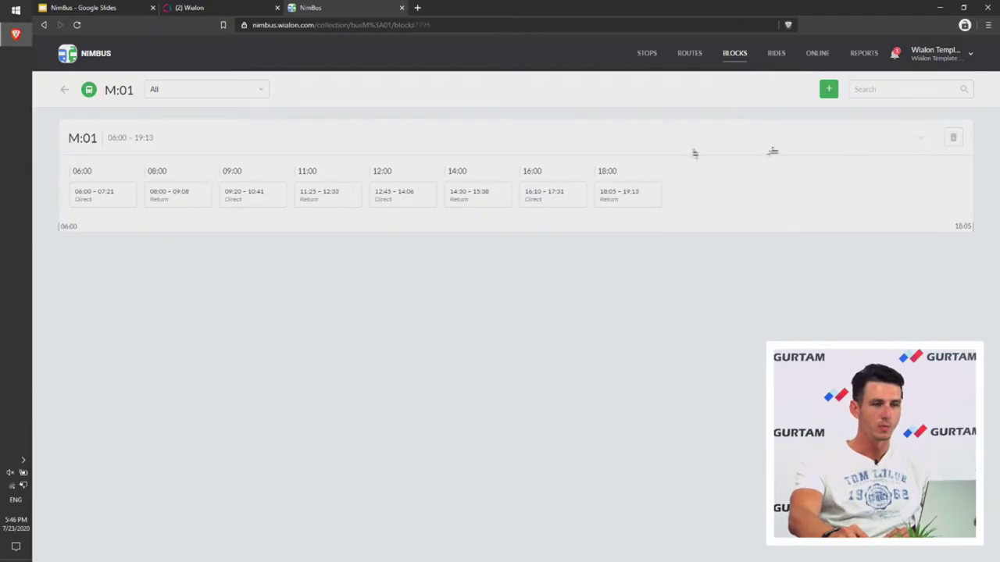
{"action": "left_click", "coordinate": [772, 152]}
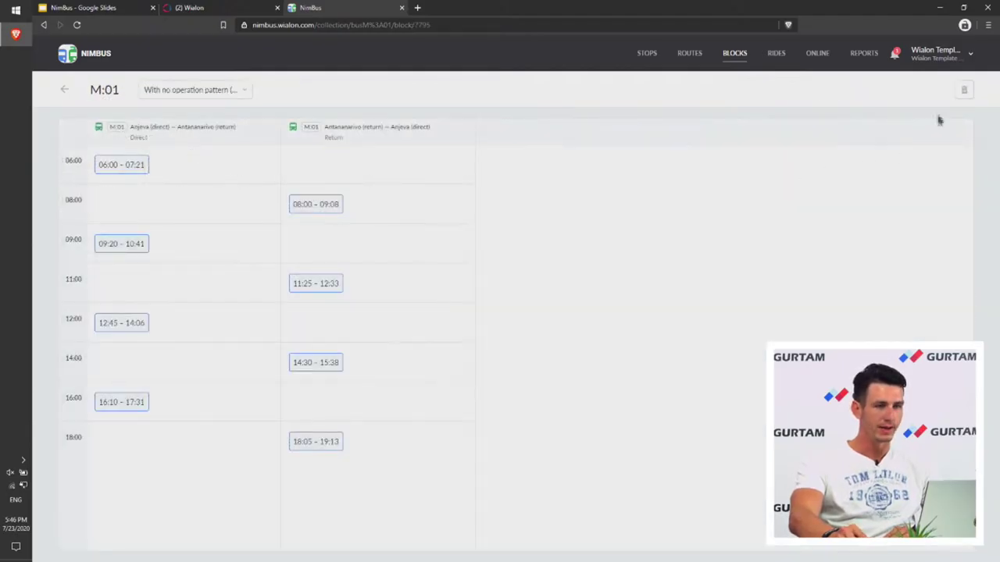
{"action": "left_click", "coordinate": [64, 89]}
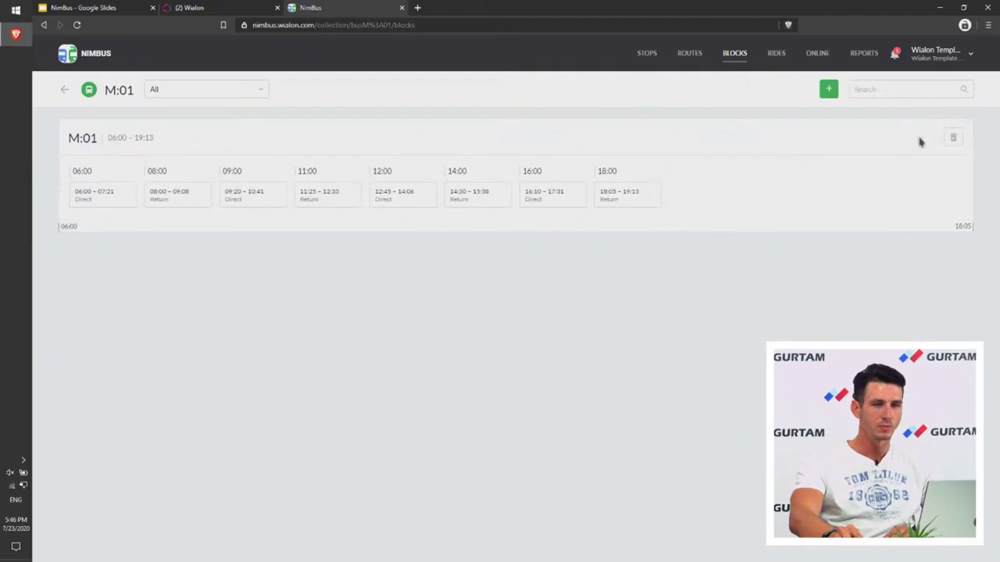
{"action": "left_click", "coordinate": [881, 143]}
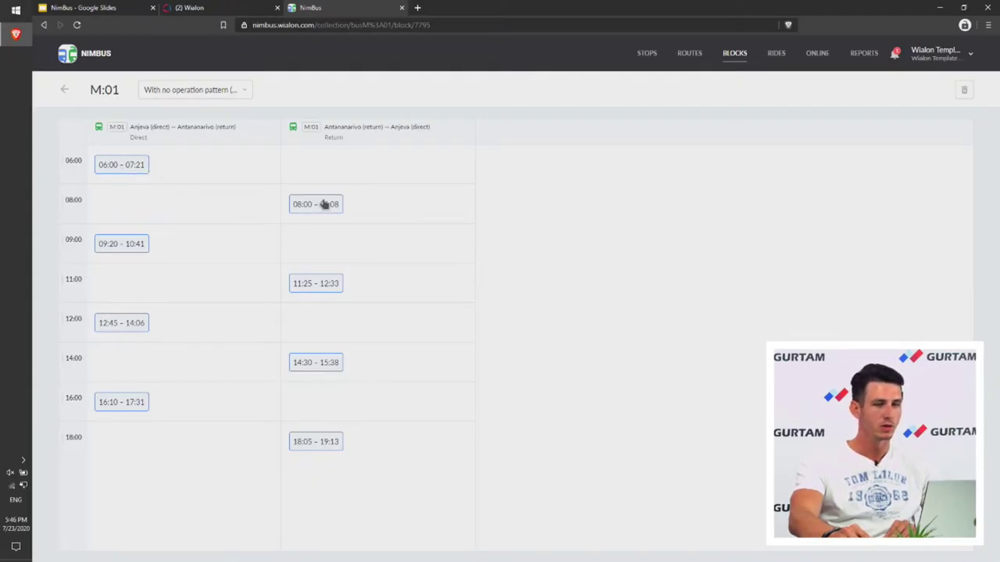
{"action": "left_click", "coordinate": [61, 89]}
- View the rides for 23.07.2020 and the unit assigned to the 18:05–19:13 return ride, leaving the assignment unsaved
{"action": "left_click", "coordinate": [777, 55]}
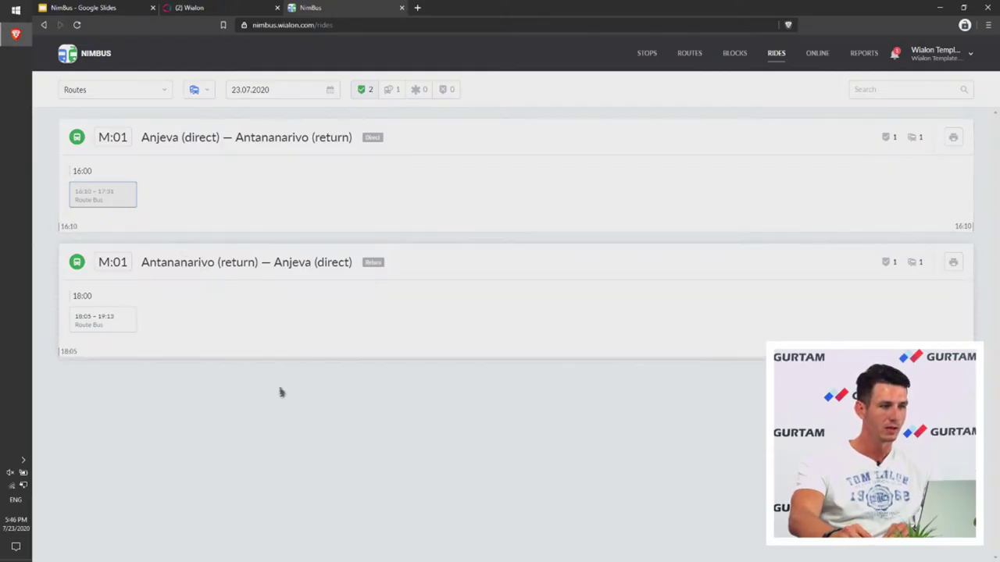
{"action": "mouse_move", "coordinate": [111, 196]}
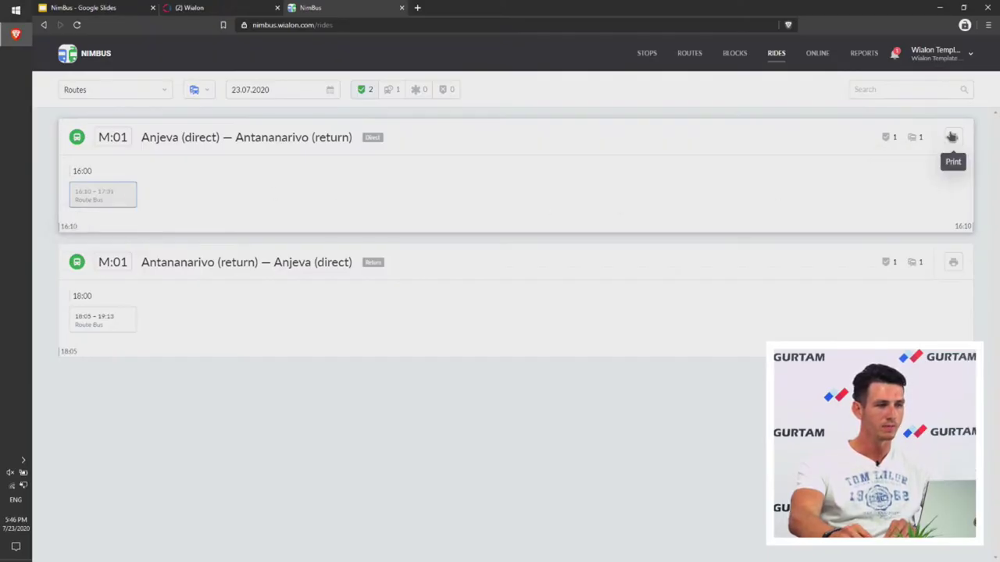
{"action": "left_click", "coordinate": [104, 324]}
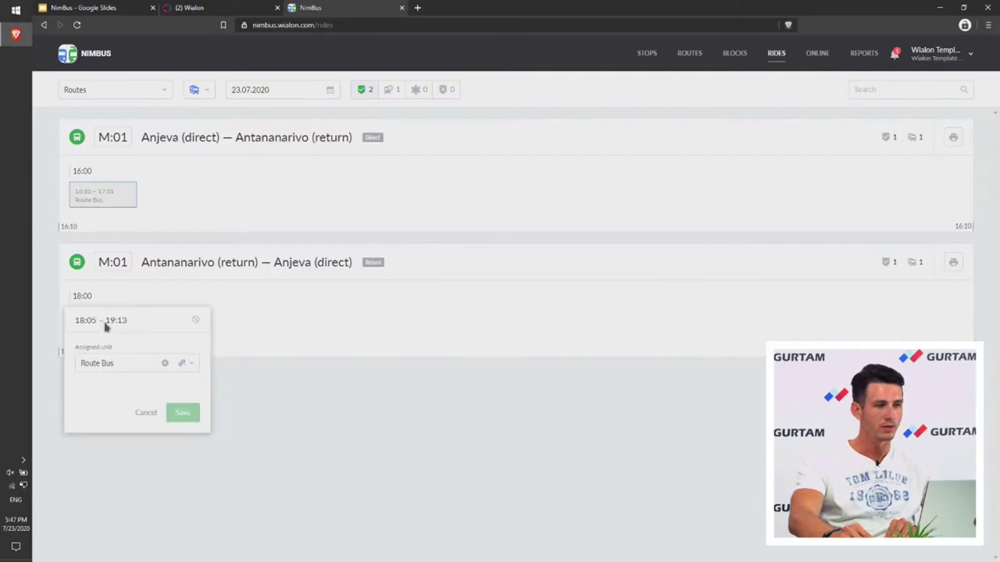
{"action": "left_click", "coordinate": [158, 411]}
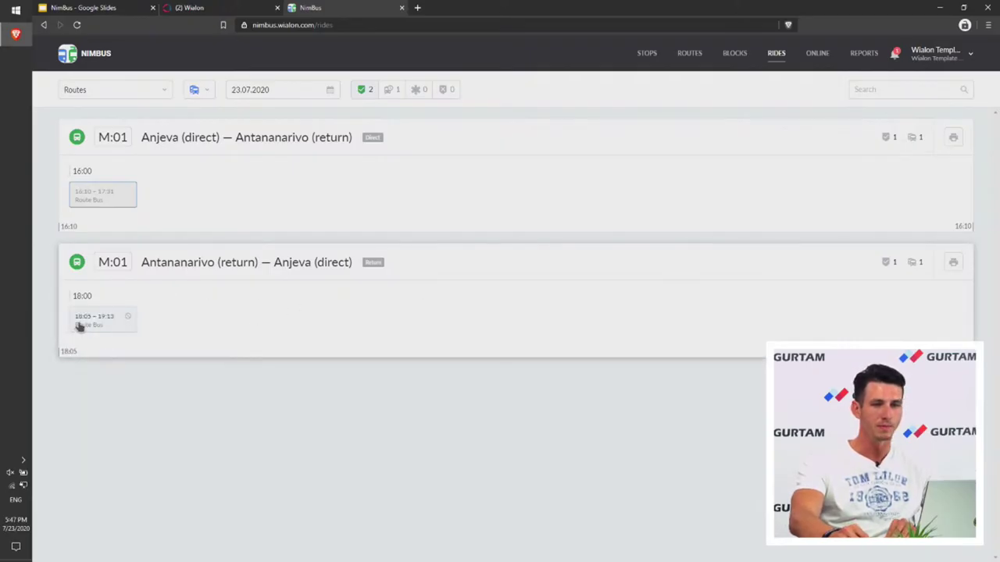
- Preview the printout of the return M:01 rides, close it, and check the bus's progress between stops in the online view
{"action": "left_click", "coordinate": [954, 263]}
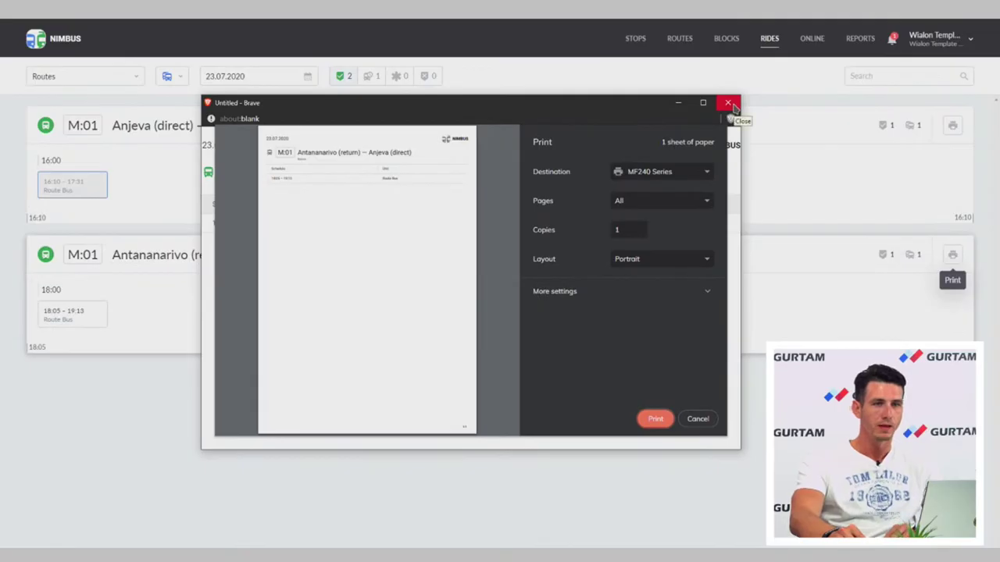
{"action": "left_click", "coordinate": [728, 102]}
{"action": "left_click", "coordinate": [813, 39]}
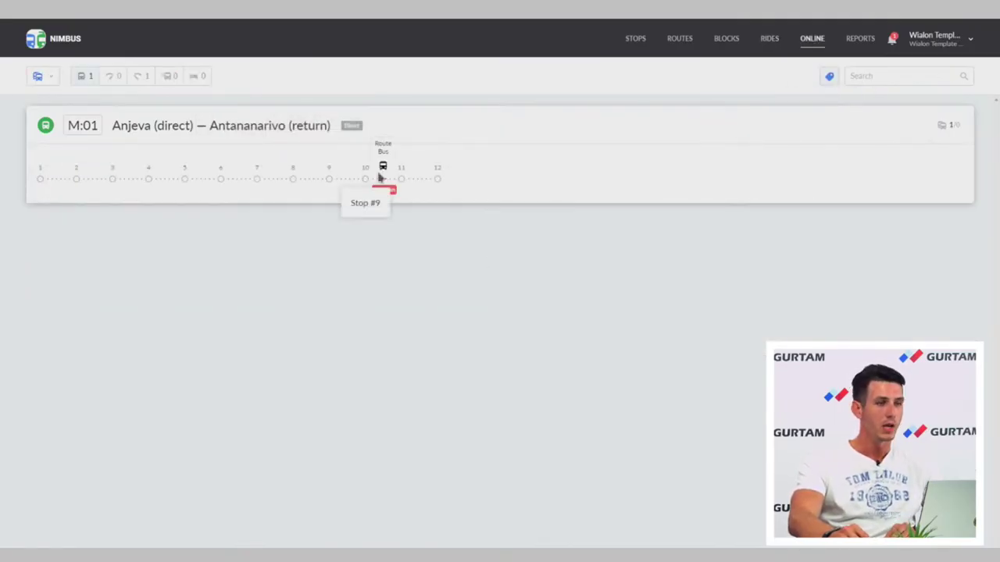
{"action": "mouse_move", "coordinate": [386, 198]}
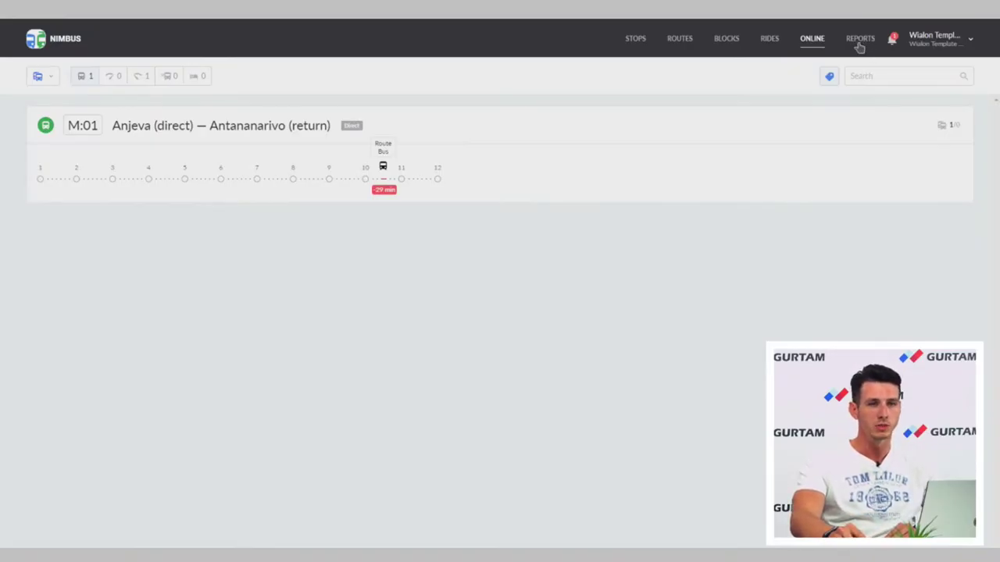
- Run a Route rides report for M:01 Anjeva (direct) – Antananarivo (return) over the interval 01.07.2020 – 31.07.2020
{"action": "left_click", "coordinate": [859, 41]}
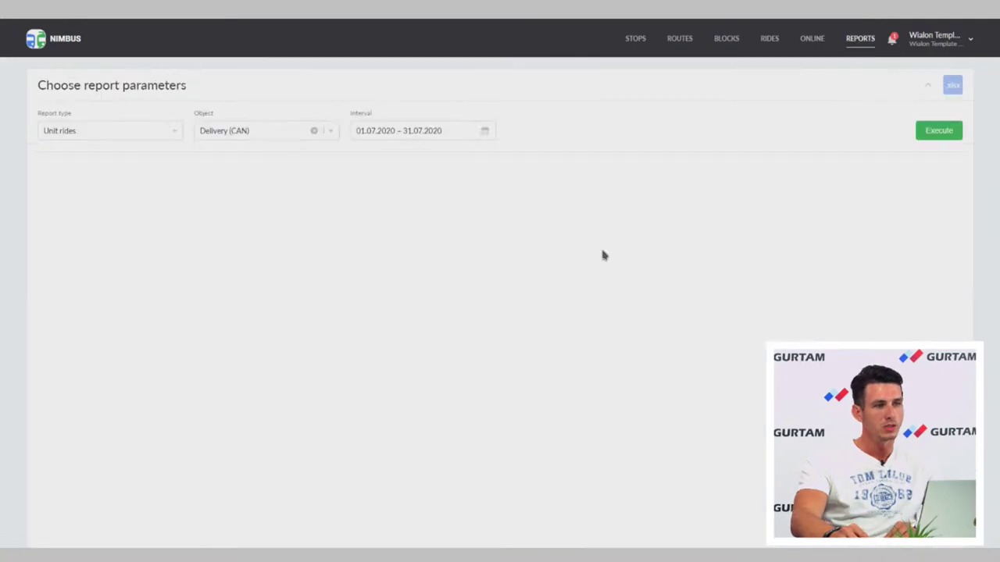
{"action": "left_click", "coordinate": [171, 134]}
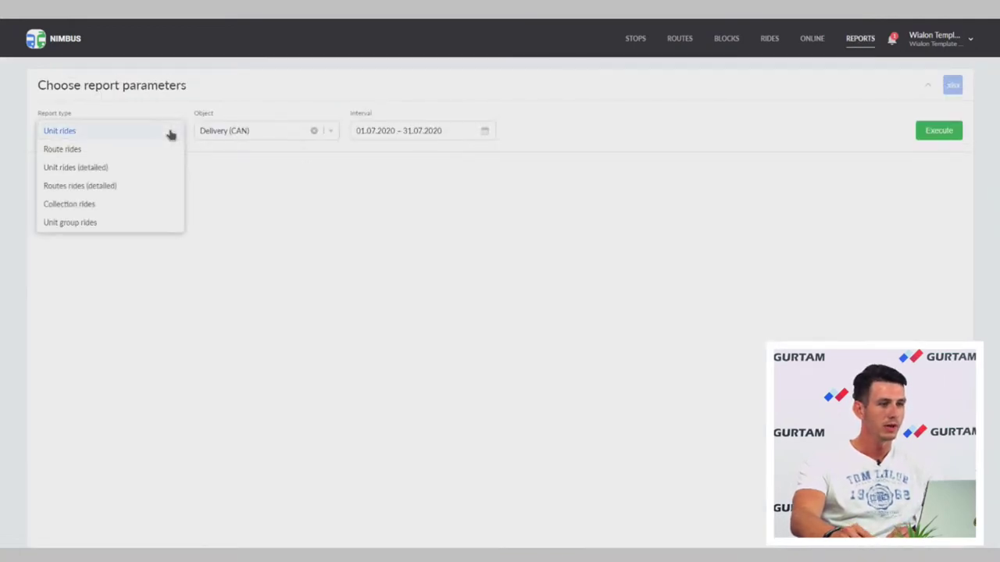
{"action": "left_click", "coordinate": [110, 151]}
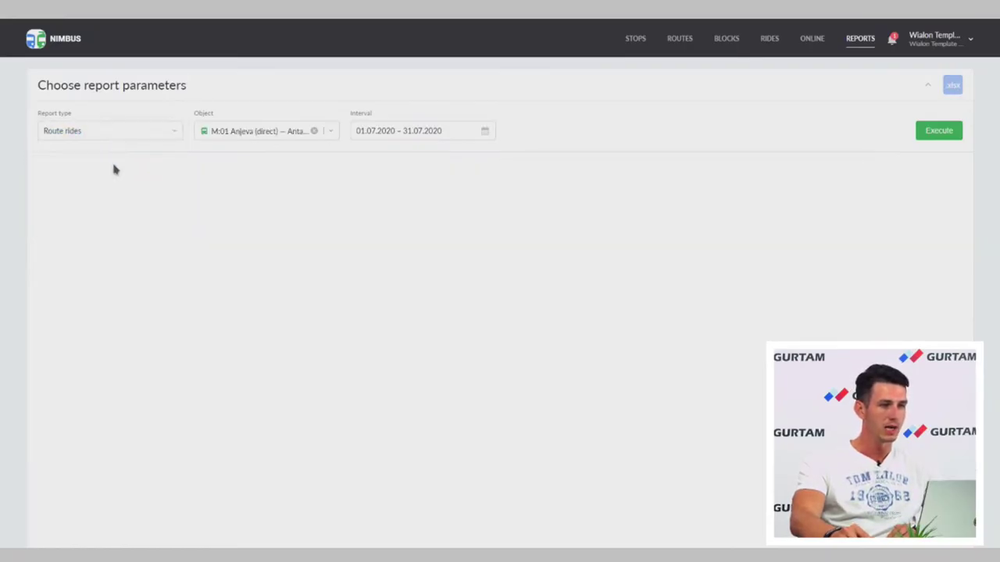
{"action": "left_click", "coordinate": [242, 133]}
{"action": "left_click", "coordinate": [246, 153]}
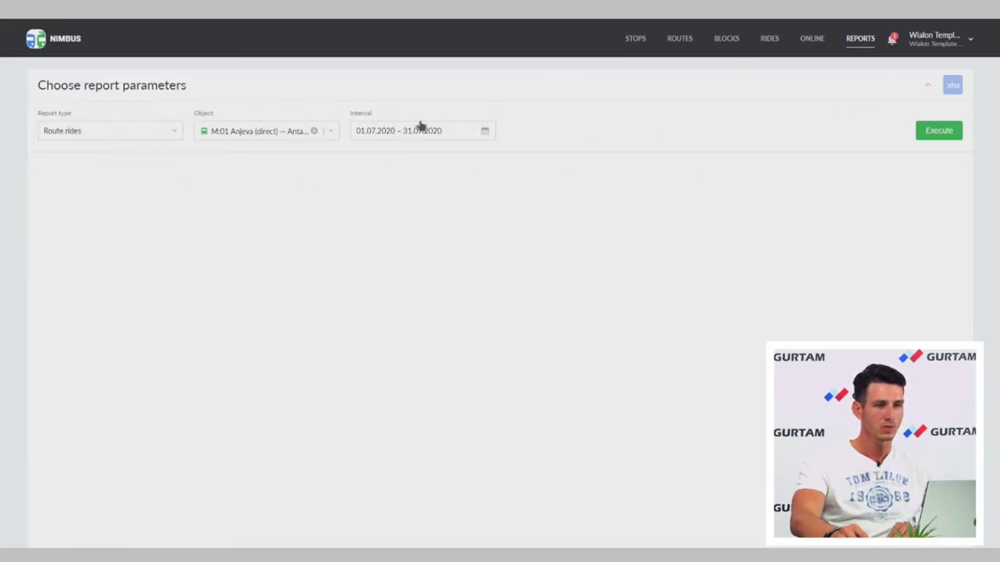
{"action": "left_click", "coordinate": [481, 134]}
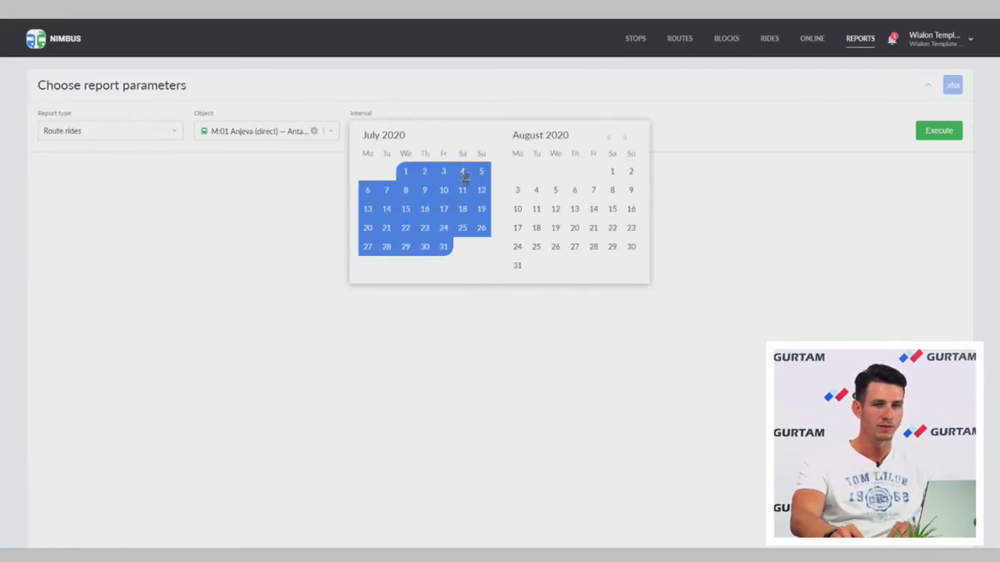
{"action": "left_click", "coordinate": [796, 207]}
{"action": "left_click", "coordinate": [932, 139]}
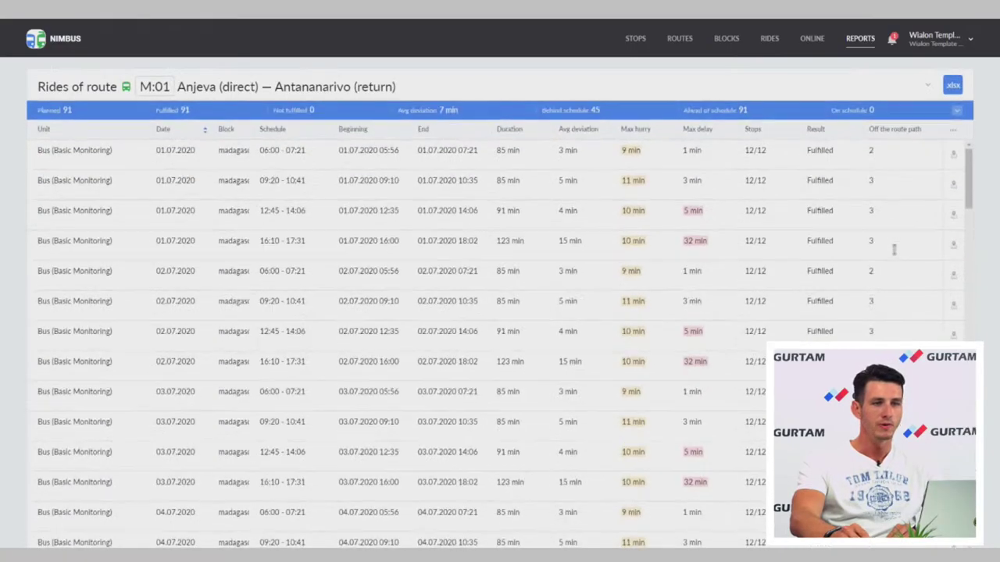
- Examine the map track of the 23.07.2020 ride at 09:20–10:41 for deviations from the route path, and return to the report
{"action": "scroll", "coordinate": [229, 172], "scroll_direction": "down", "scroll_amount": 20}
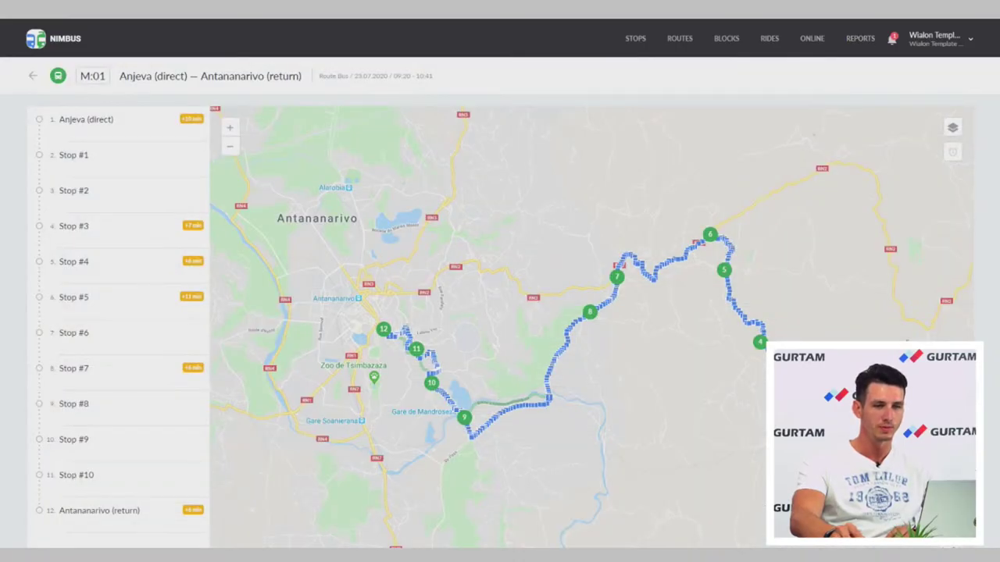
{"action": "scroll", "coordinate": [835, 426], "scroll_direction": "up", "scroll_amount": 1}
{"action": "left_click_drag", "start_coordinate": [572, 263], "coordinate": [591, 357]}
{"action": "left_click_drag", "start_coordinate": [427, 447], "coordinate": [753, 320]}
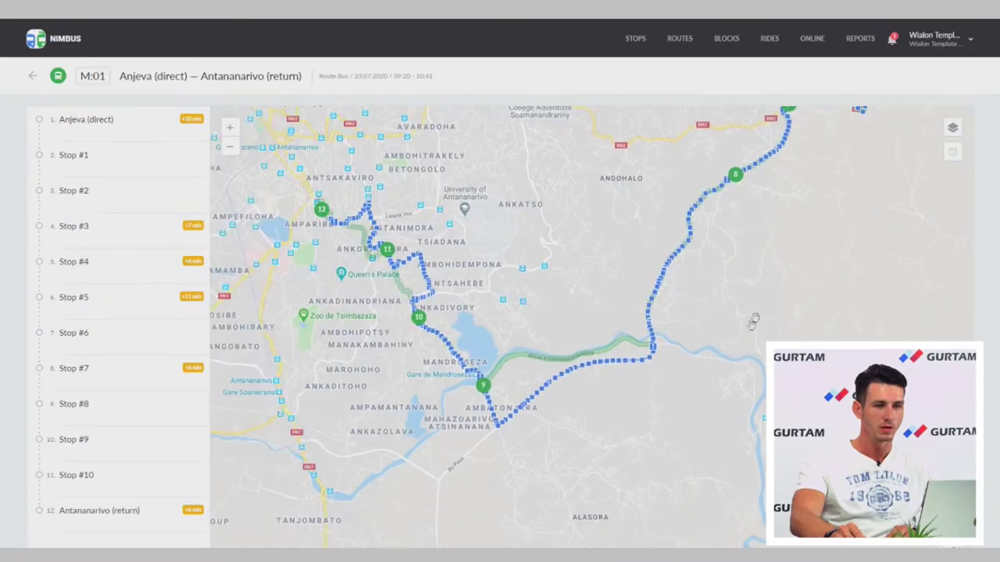
{"action": "scroll", "coordinate": [574, 380], "scroll_direction": "up", "scroll_amount": 5}
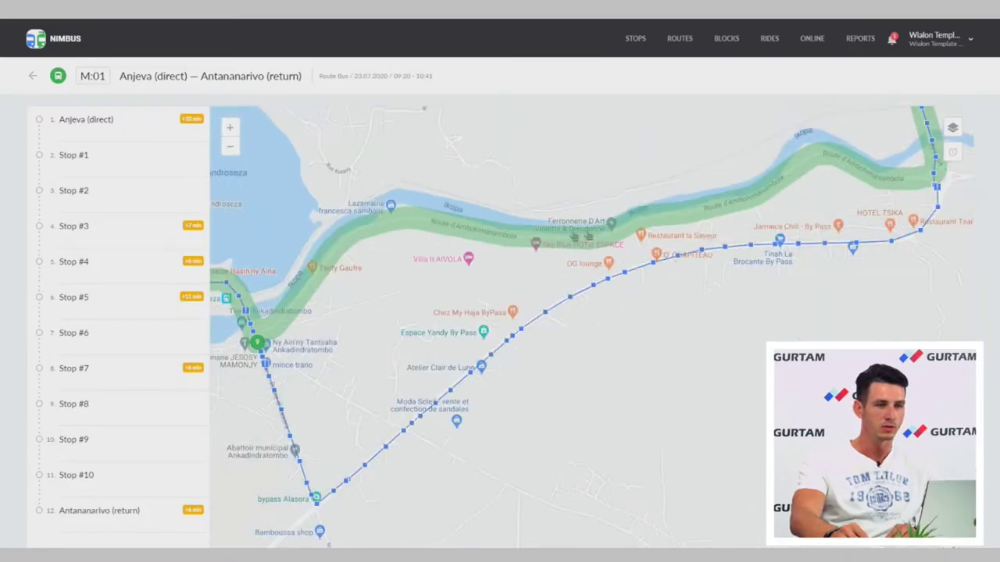
{"action": "left_click_drag", "start_coordinate": [250, 393], "coordinate": [309, 395]}
{"action": "scroll", "coordinate": [474, 335], "scroll_direction": "down", "scroll_amount": 5}
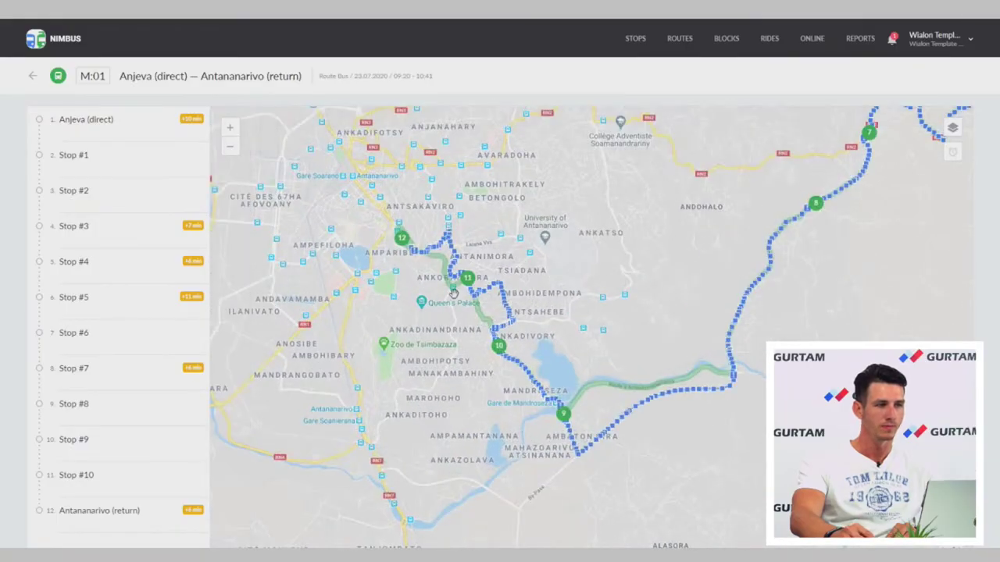
{"action": "left_click", "coordinate": [32, 77]}
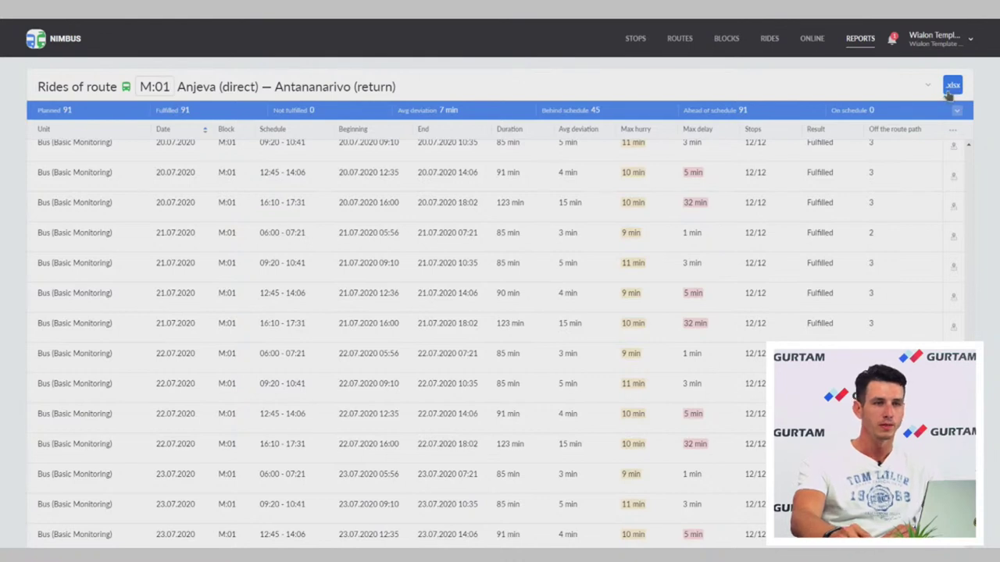
- View the stops map, and open the account's administration page with the user access rights
{"action": "left_click", "coordinate": [635, 41]}
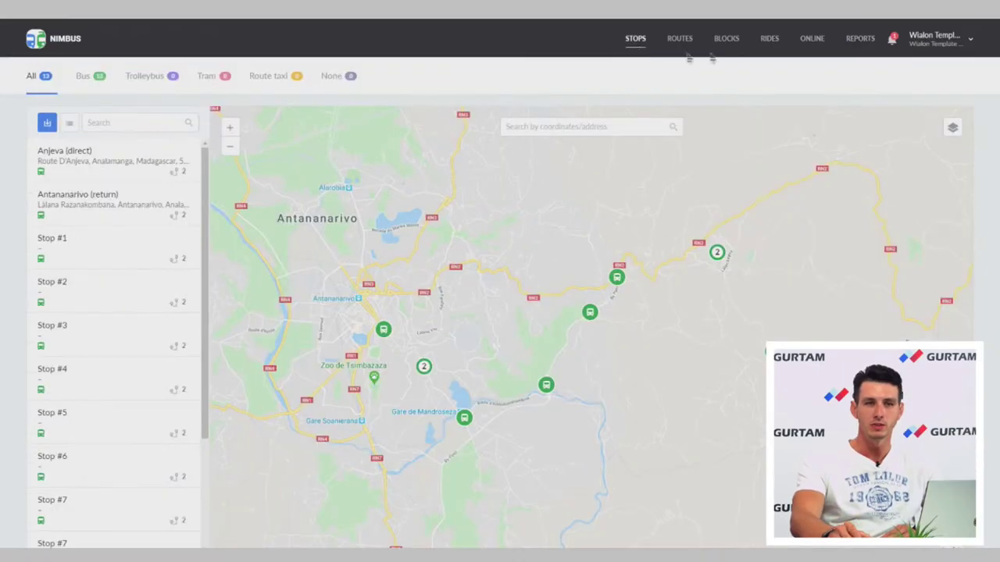
{"action": "left_click", "coordinate": [949, 43]}
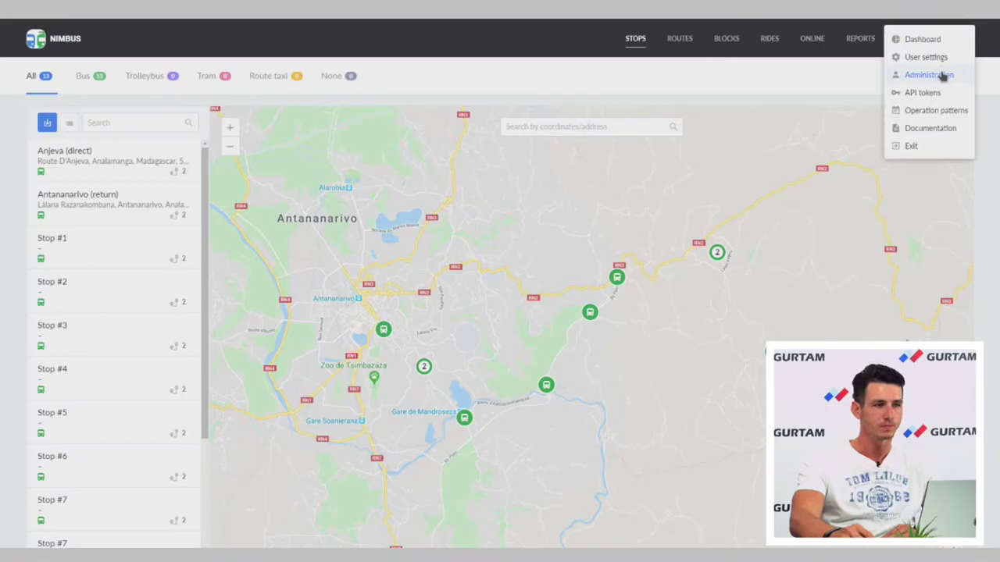
{"action": "left_click", "coordinate": [943, 75]}
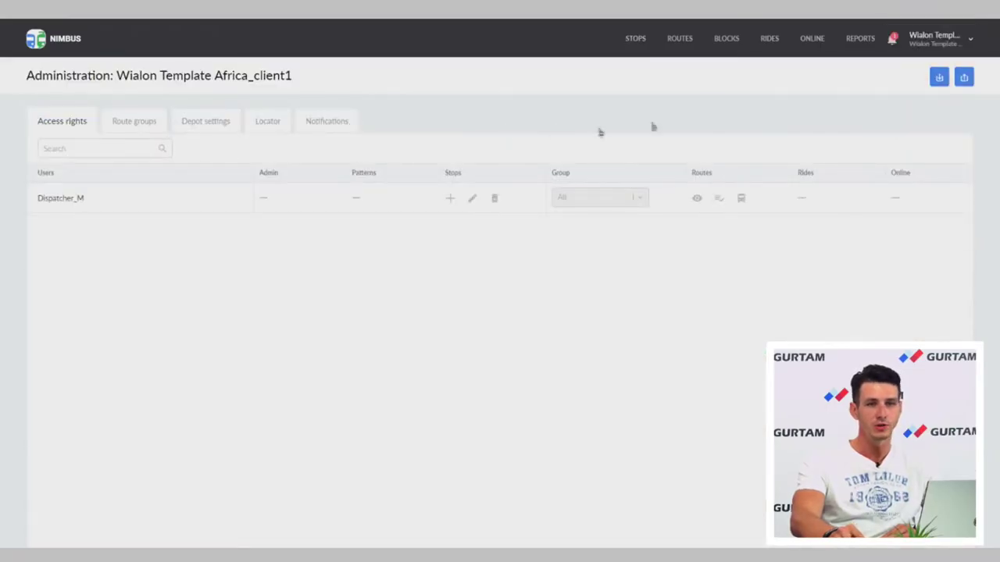
{"action": "left_click", "coordinate": [943, 40]}
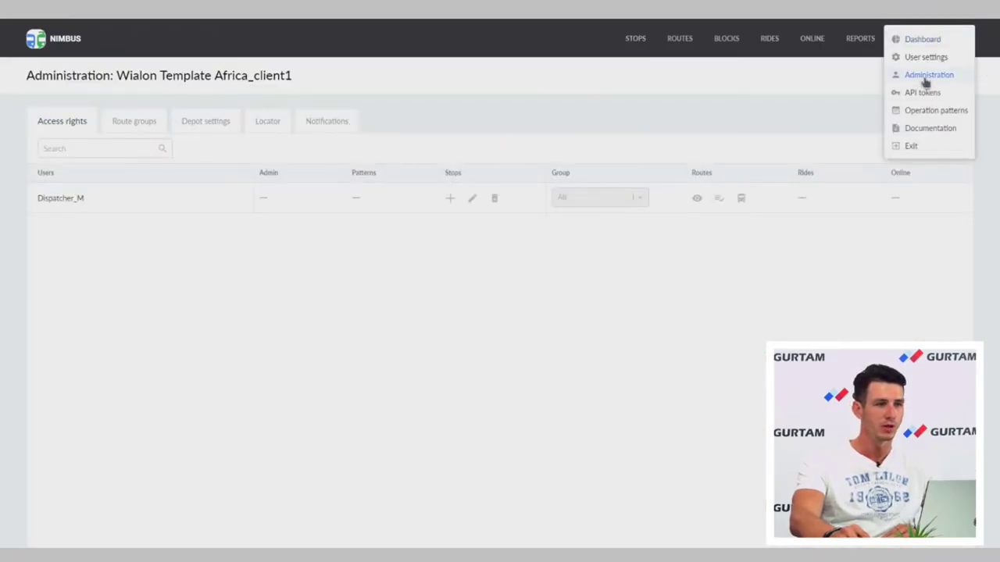
{"action": "left_click", "coordinate": [450, 313]}
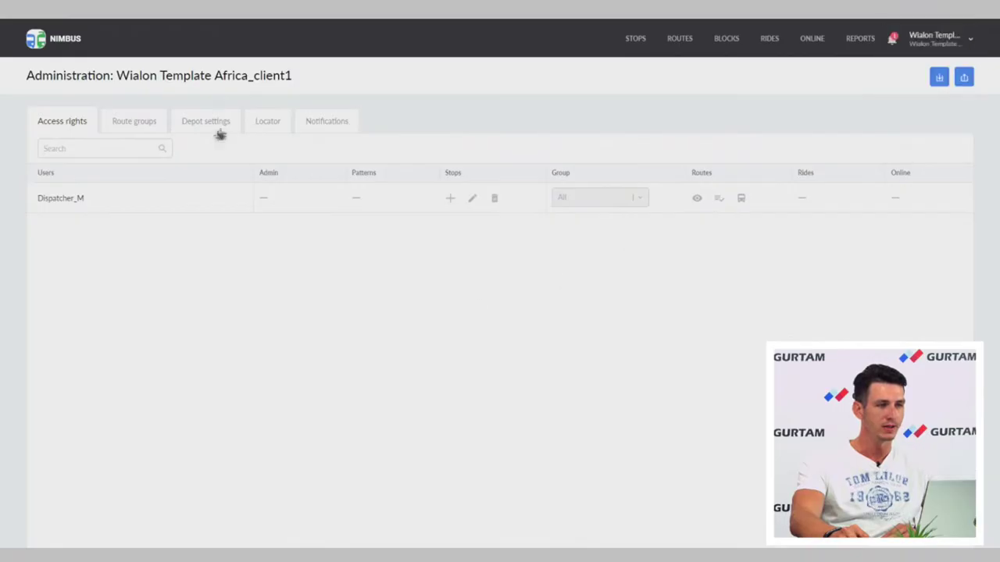
- View the existing locator links, look at the form for creating a new one, and cancel it
{"action": "left_click", "coordinate": [274, 130]}
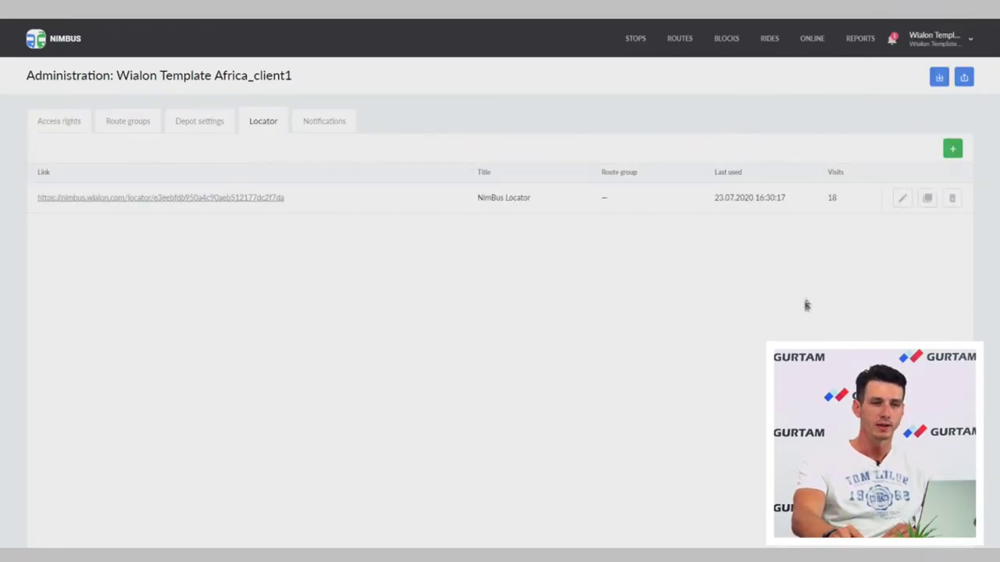
{"action": "left_click", "coordinate": [952, 149]}
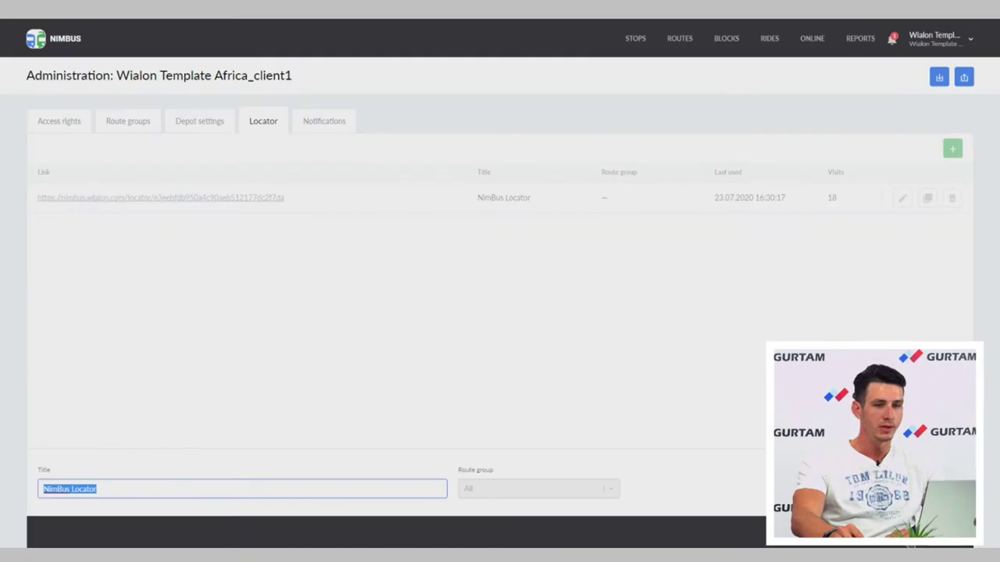
{"action": "key", "text": "Escape"}
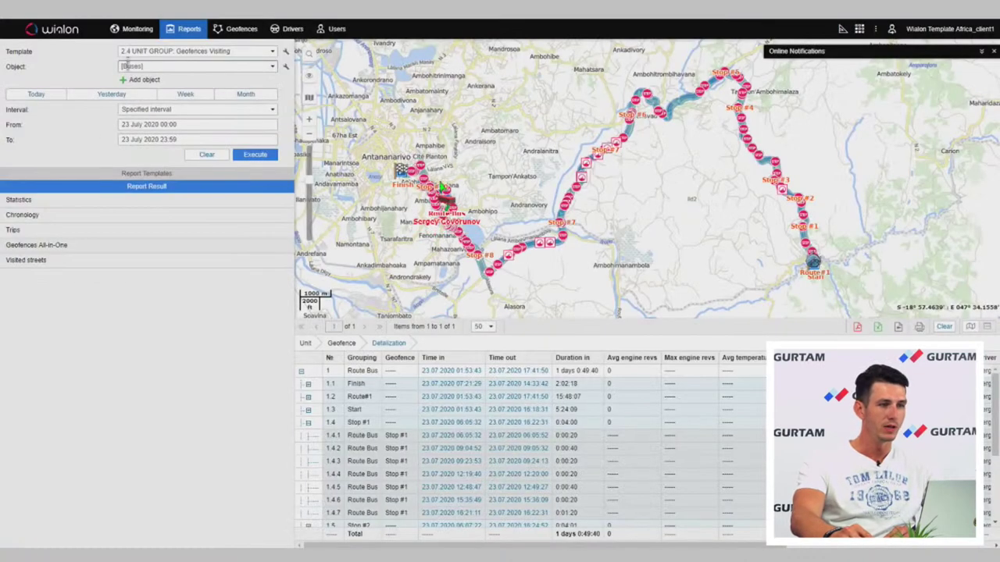
- Switch to Wialon monitoring, open Route Bus's NimBus Locator link, and examine the M:01 bus on the map and the list of stops
{"action": "left_click", "coordinate": [133, 28]}
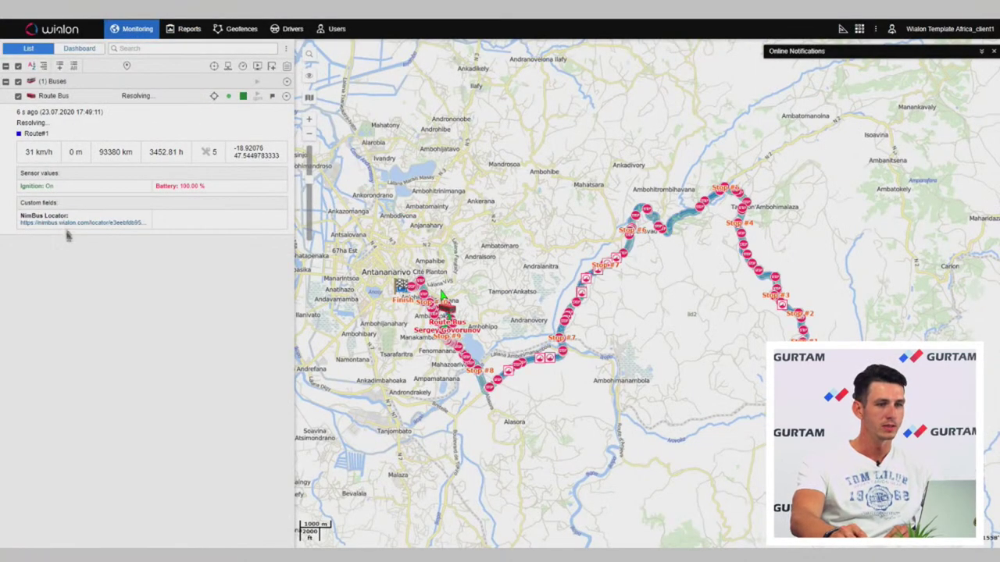
{"action": "left_click", "coordinate": [67, 224]}
{"action": "left_click_drag", "start_coordinate": [382, 228], "coordinate": [508, 245]}
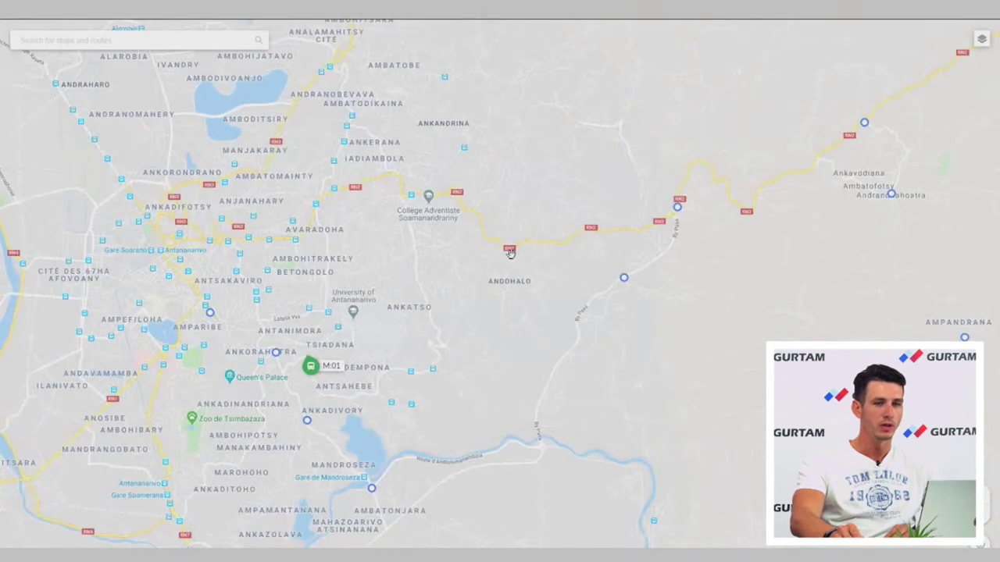
{"action": "left_click_drag", "start_coordinate": [645, 351], "coordinate": [579, 323]}
{"action": "scroll", "coordinate": [580, 324], "scroll_direction": "up", "scroll_amount": 1}
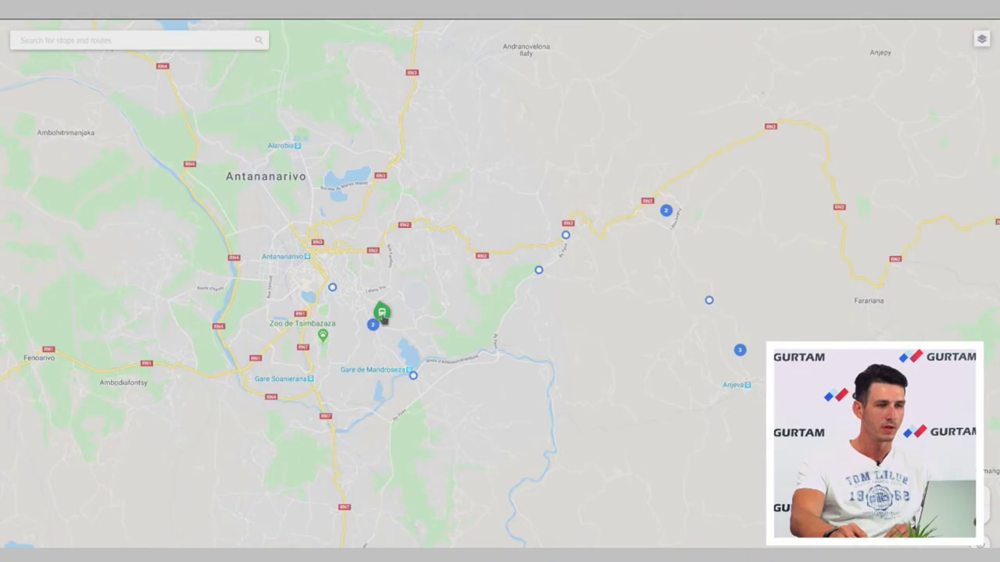
{"action": "scroll", "coordinate": [383, 319], "scroll_direction": "up", "scroll_amount": 1}
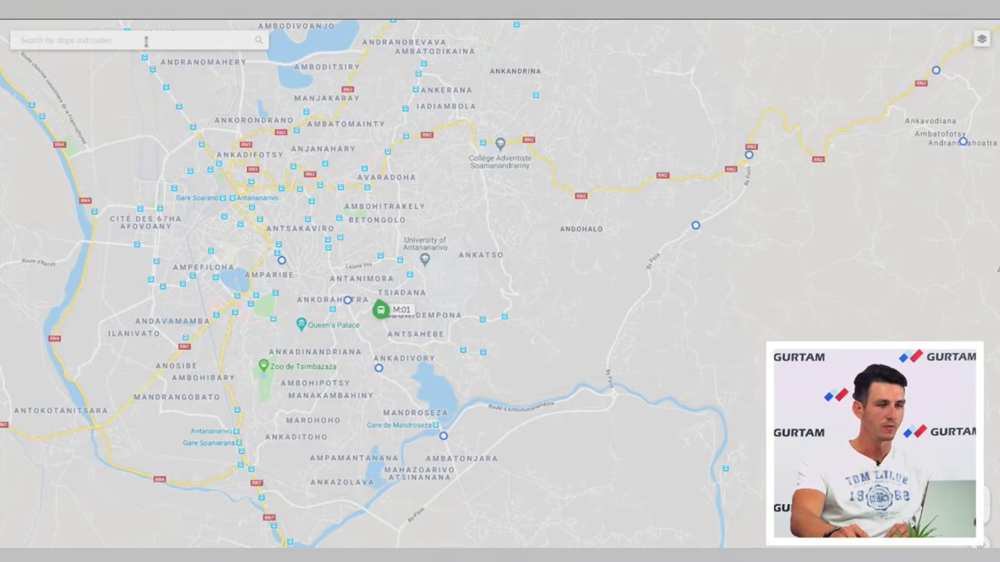
{"action": "left_click", "coordinate": [192, 42]}
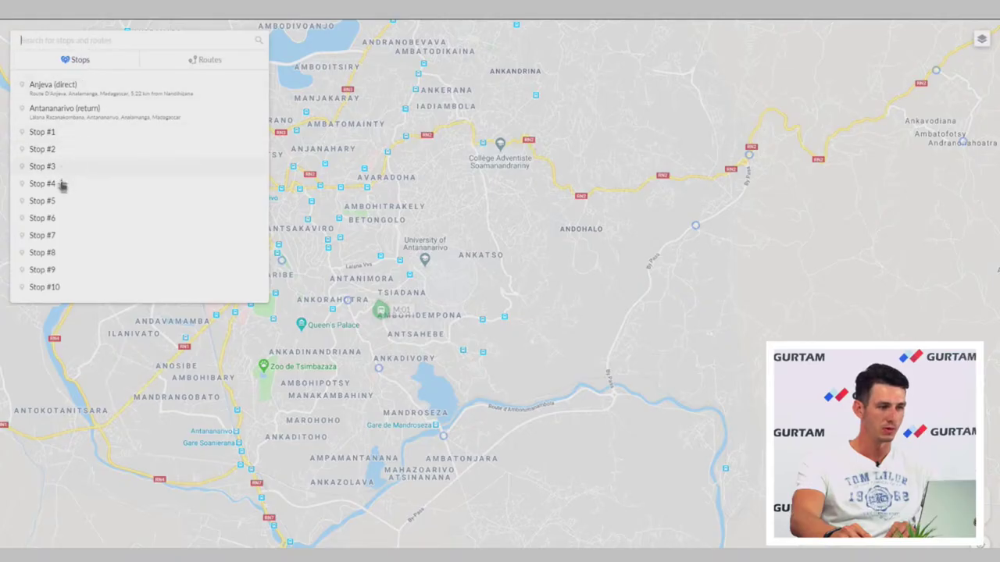
- View the arrivals at Stop #7, and open the M:01 route from Anjeva (direct) to Antananarivo (return)
{"action": "left_click", "coordinate": [55, 235]}
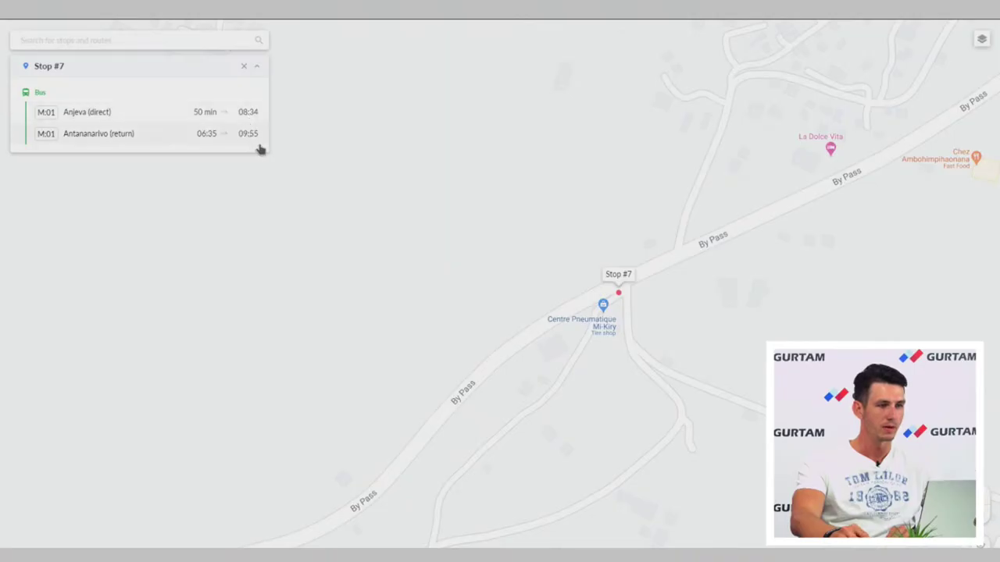
{"action": "left_click", "coordinate": [257, 66]}
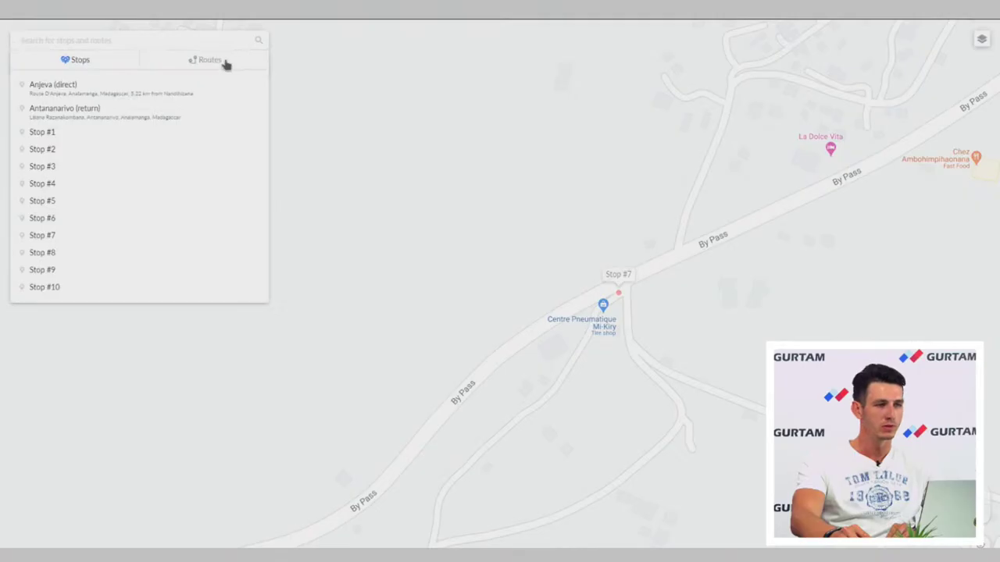
{"action": "left_click", "coordinate": [224, 63]}
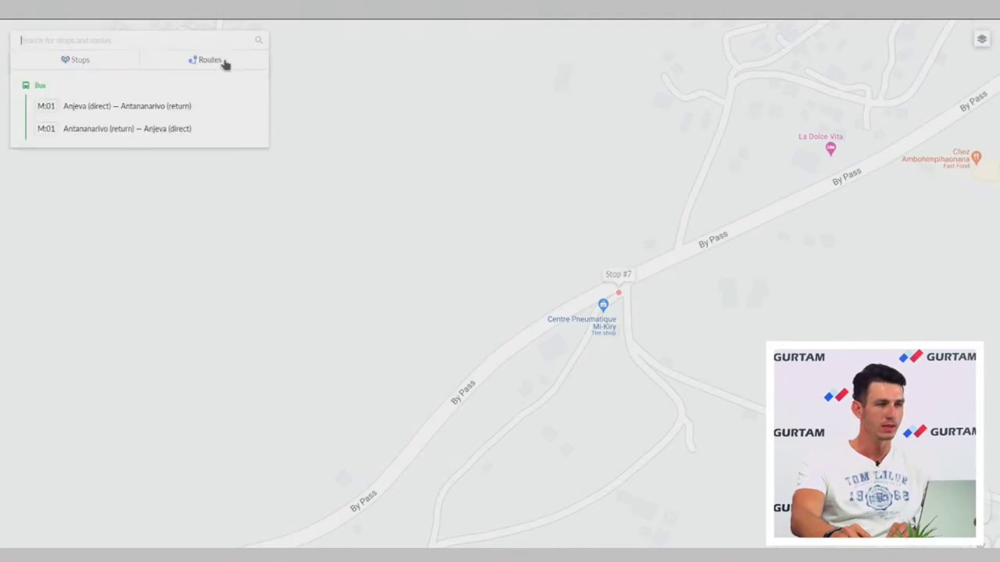
{"action": "left_click", "coordinate": [115, 109]}
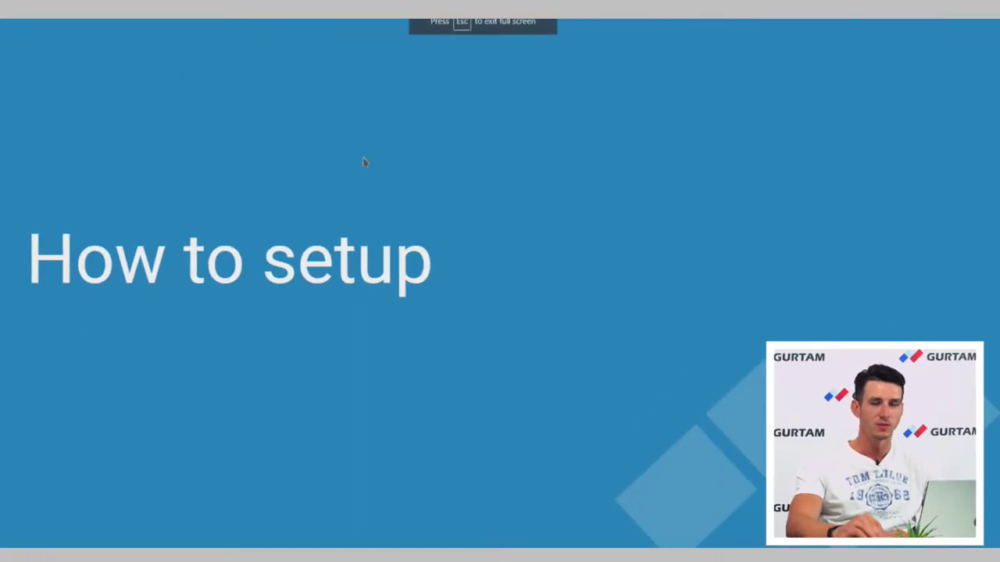
- Switch to the presentation, advance to the success stories list, and open the article "Controlling passenger transportation near Mongolia"
{"action": "key", "text": "Right"}
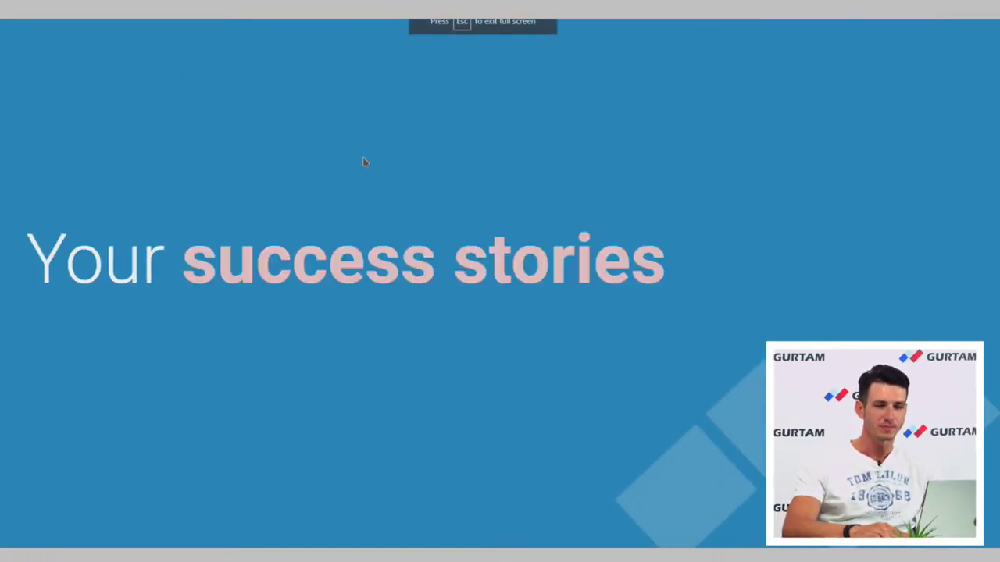
{"action": "key", "text": "Right"}
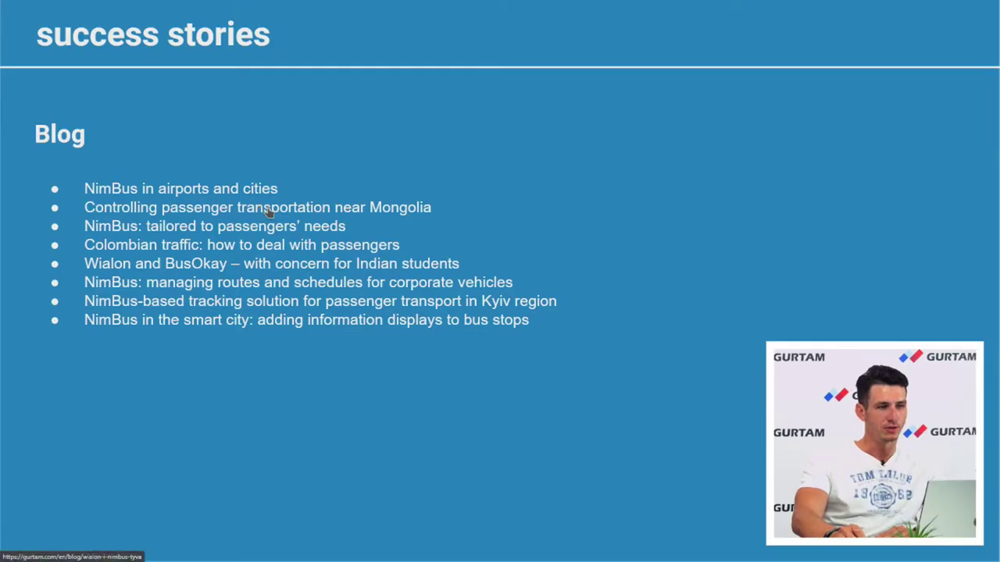
{"action": "left_click", "coordinate": [399, 207]}
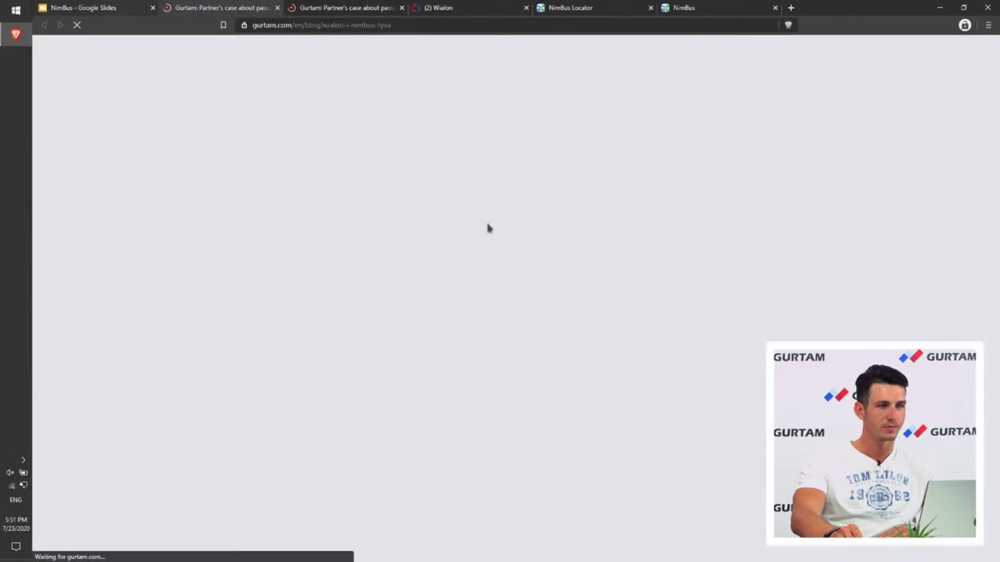
- Close the duplicate article page and the open Wialon, NimBus Locator and NimBus pages
{"action": "middle_click", "coordinate": [355, 8]}
{"action": "middle_click", "coordinate": [355, 7]}
{"action": "middle_click", "coordinate": [355, 7]}
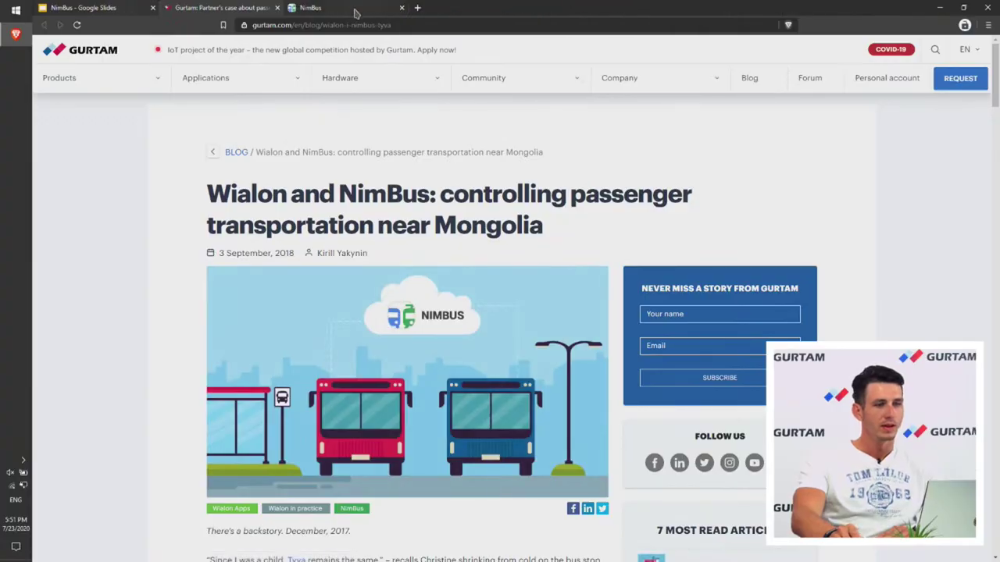
{"action": "middle_click", "coordinate": [356, 10]}
- Examine the Mongolia article's sections on the transport situation, the first Wialon solution and the NimBus stops and routes
{"action": "scroll", "coordinate": [516, 305], "scroll_direction": "down", "scroll_amount": 9}
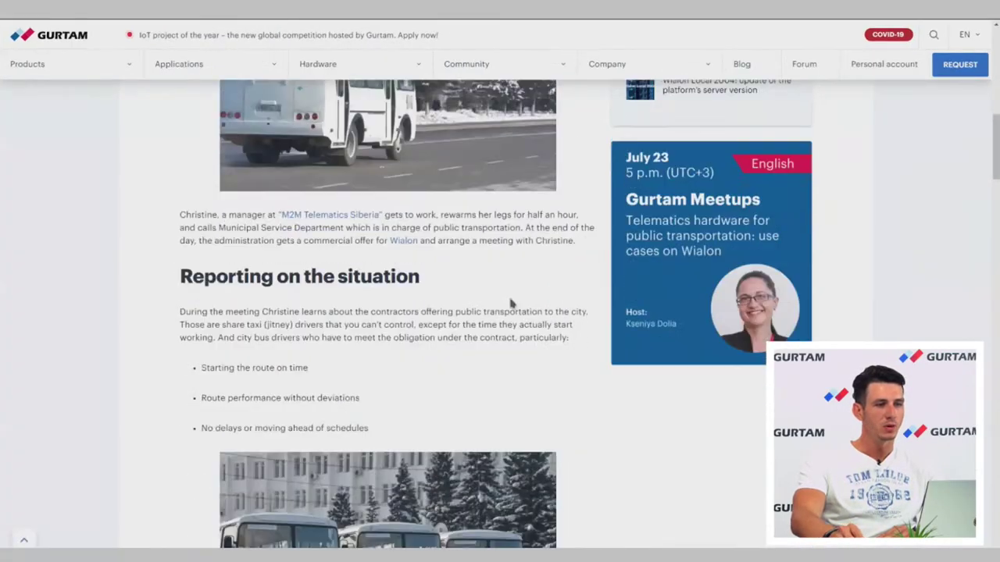
{"action": "scroll", "coordinate": [510, 303], "scroll_direction": "down", "scroll_amount": 3}
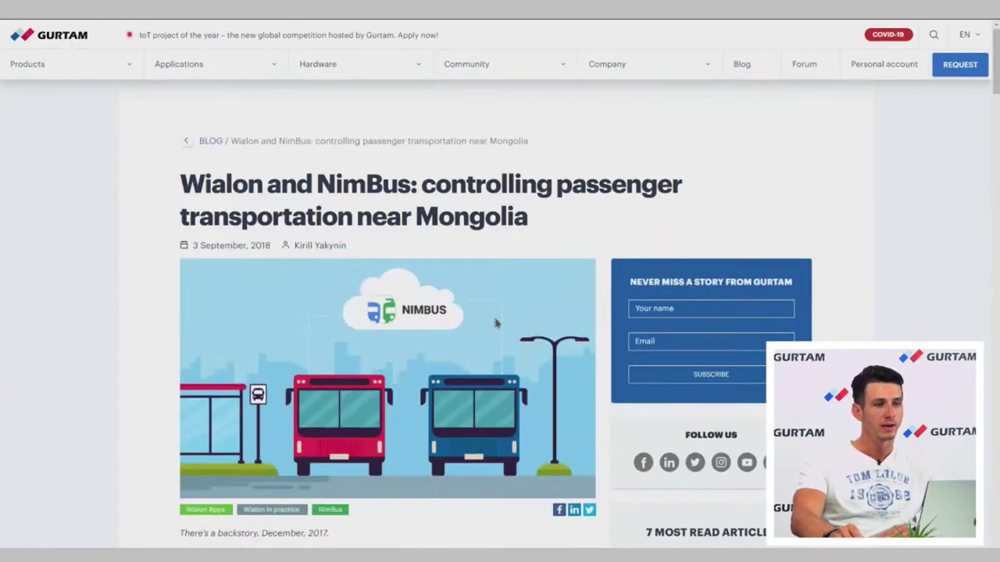
{"action": "scroll", "coordinate": [453, 293], "scroll_direction": "down", "scroll_amount": 4}
{"action": "scroll", "coordinate": [495, 310], "scroll_direction": "down", "scroll_amount": 15}
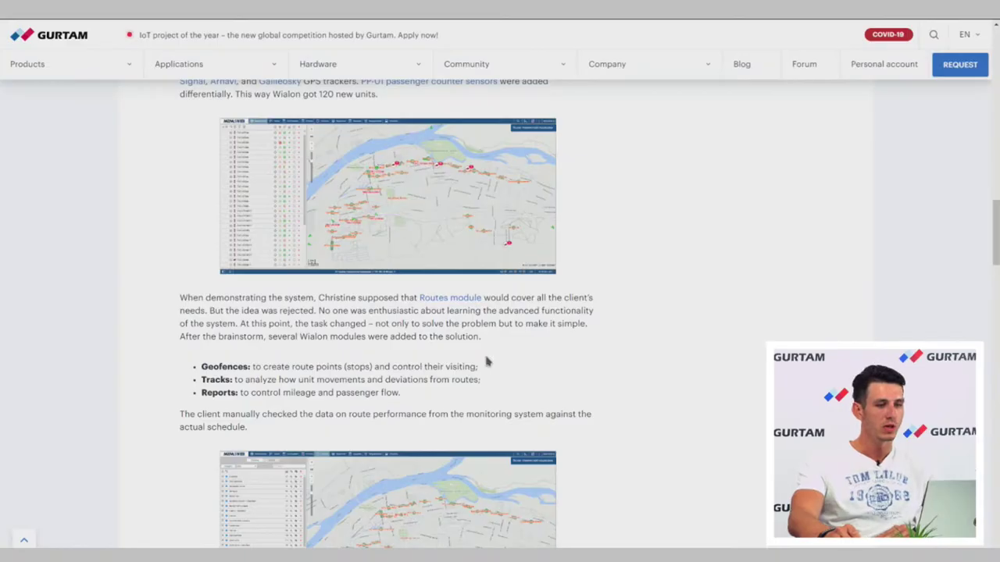
{"action": "scroll", "coordinate": [492, 343], "scroll_direction": "down", "scroll_amount": 3}
{"action": "scroll", "coordinate": [585, 397], "scroll_direction": "down", "scroll_amount": 1}
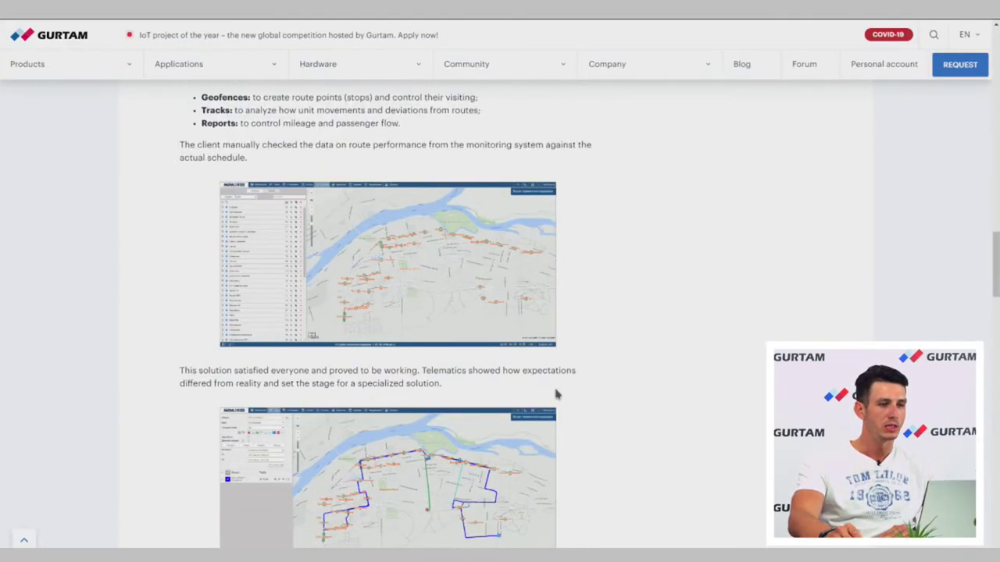
{"action": "scroll", "coordinate": [470, 383], "scroll_direction": "down", "scroll_amount": 5}
{"action": "scroll", "coordinate": [528, 350], "scroll_direction": "down", "scroll_amount": 2}
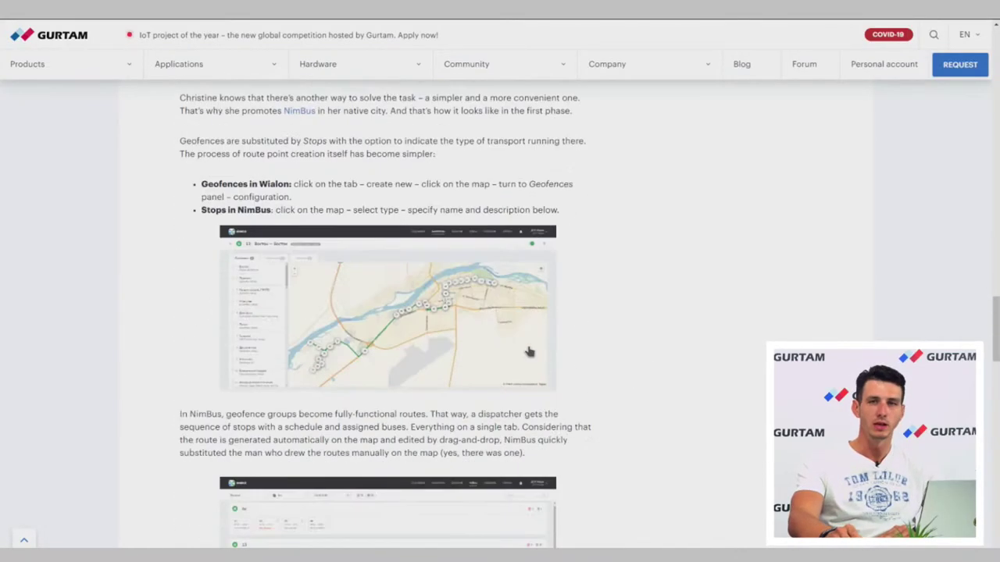
{"action": "scroll", "coordinate": [558, 350], "scroll_direction": "up", "scroll_amount": 3}
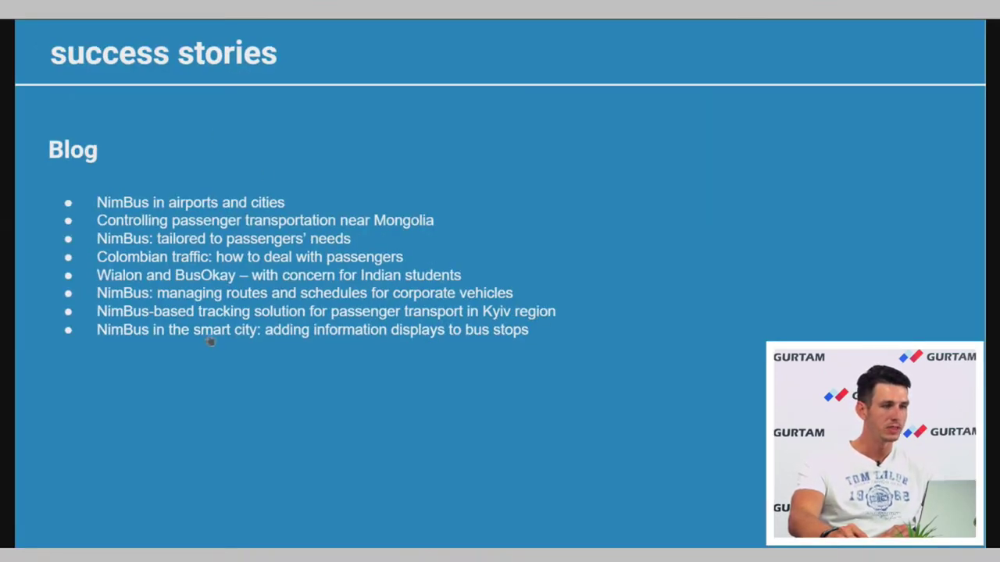
- Open and skim the success story on NimBus information displays at bus stops, and open the Gurtam blog from the slide
{"action": "left_click", "coordinate": [197, 332]}
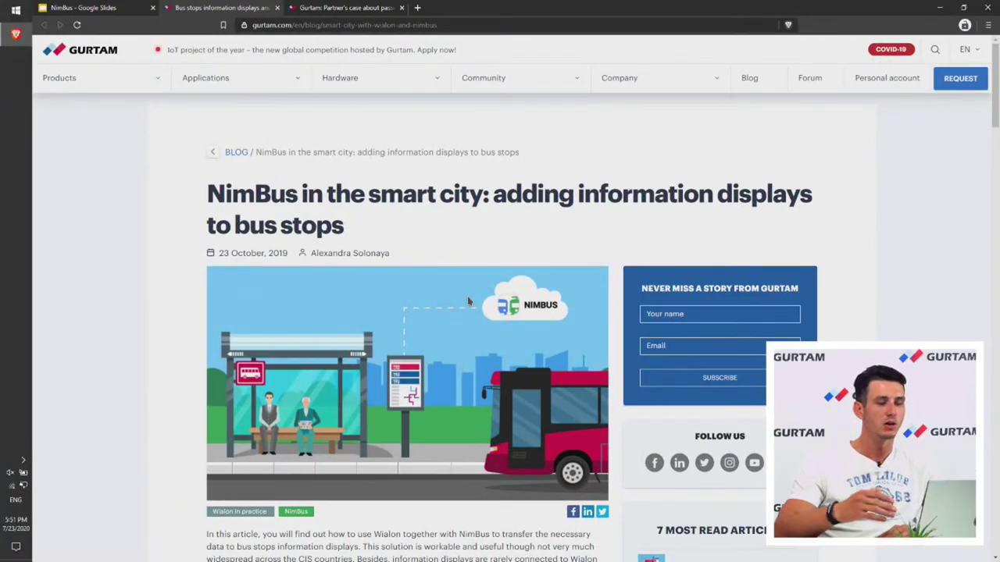
{"action": "scroll", "coordinate": [467, 299], "scroll_direction": "down", "scroll_amount": 3}
{"action": "scroll", "coordinate": [462, 312], "scroll_direction": "up", "scroll_amount": 1}
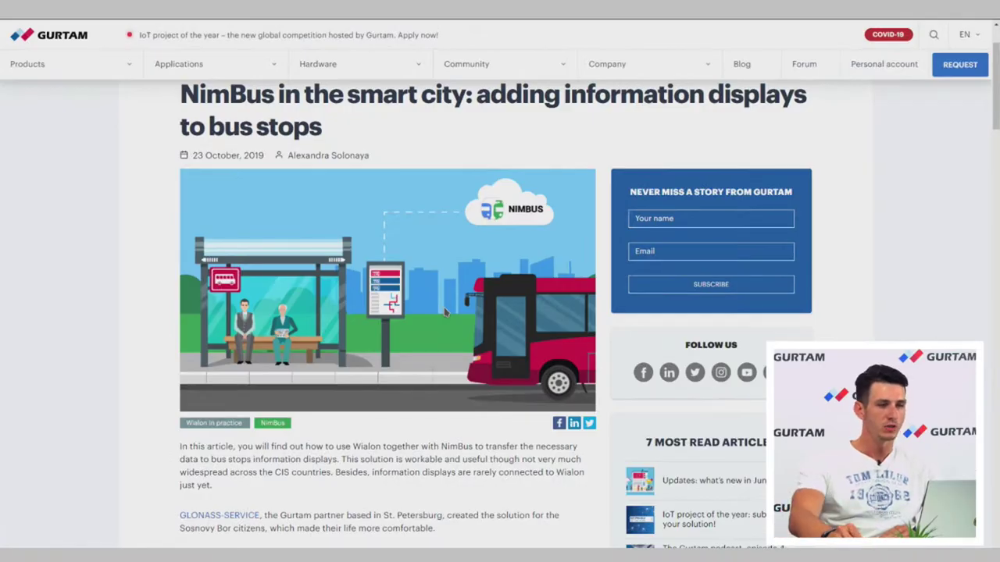
{"action": "scroll", "coordinate": [445, 311], "scroll_direction": "down", "scroll_amount": 10}
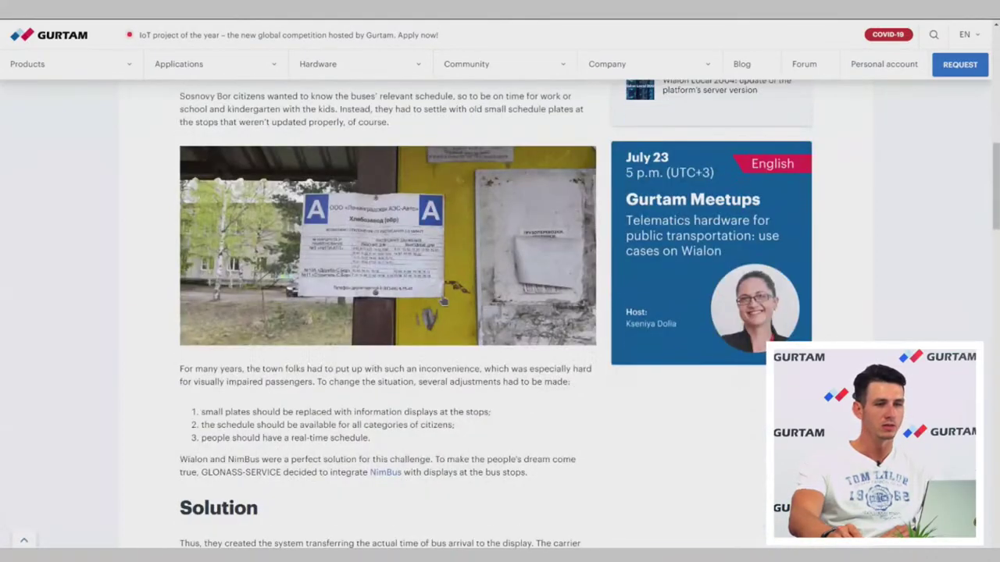
{"action": "scroll", "coordinate": [461, 295], "scroll_direction": "down", "scroll_amount": 3}
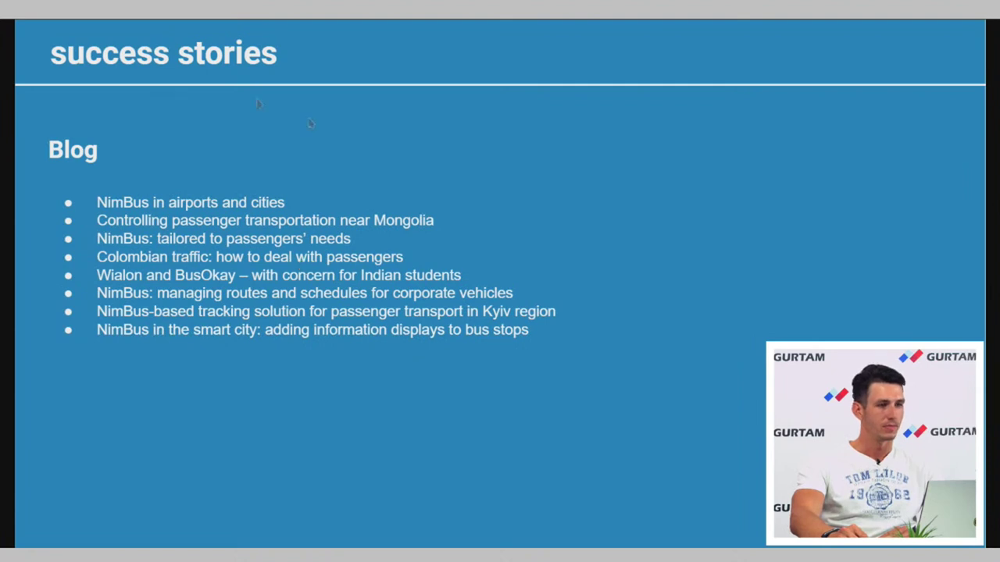
{"action": "left_click", "coordinate": [78, 155]}
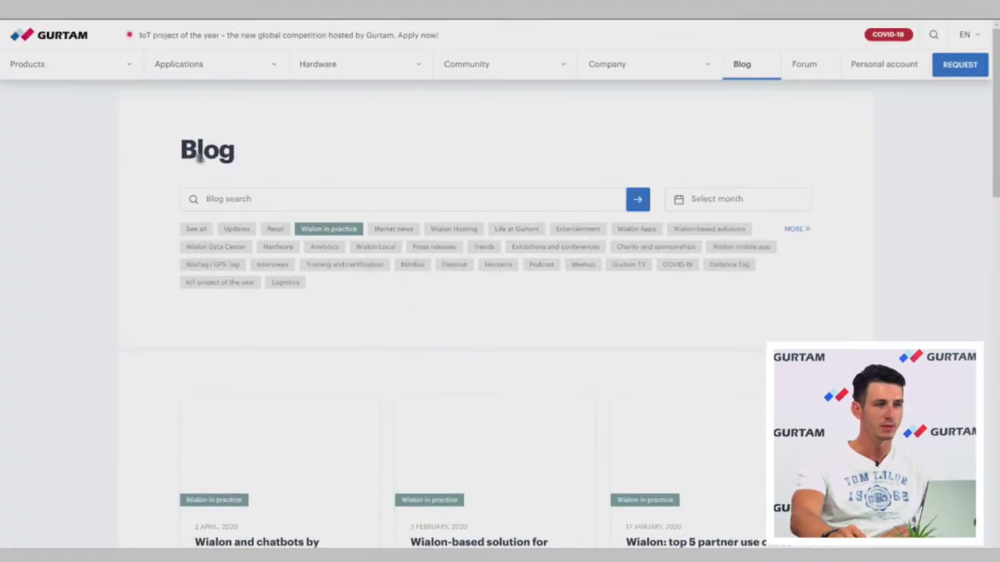